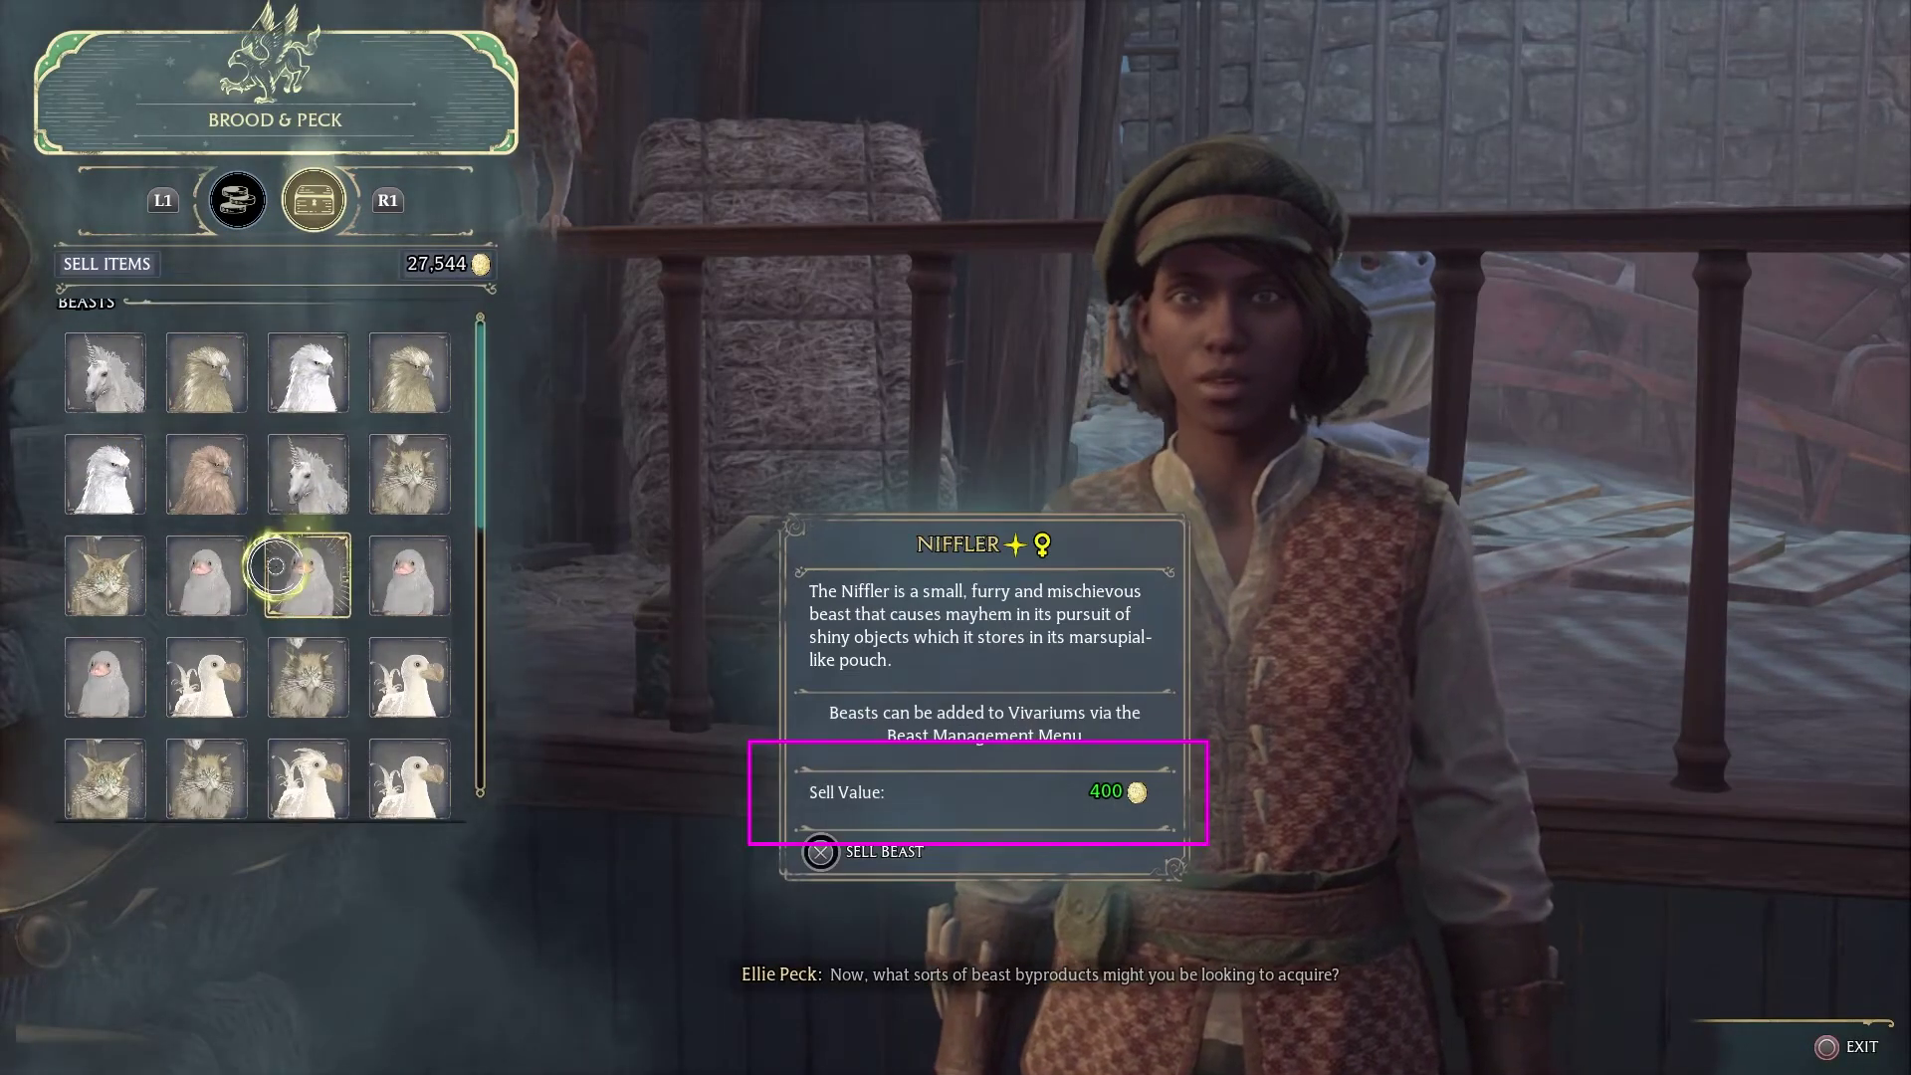
# - Compare the beasts' sell values in the Brood & Peck grid, then exit the shop menu
pyautogui.scroll(-3, 274, 559)
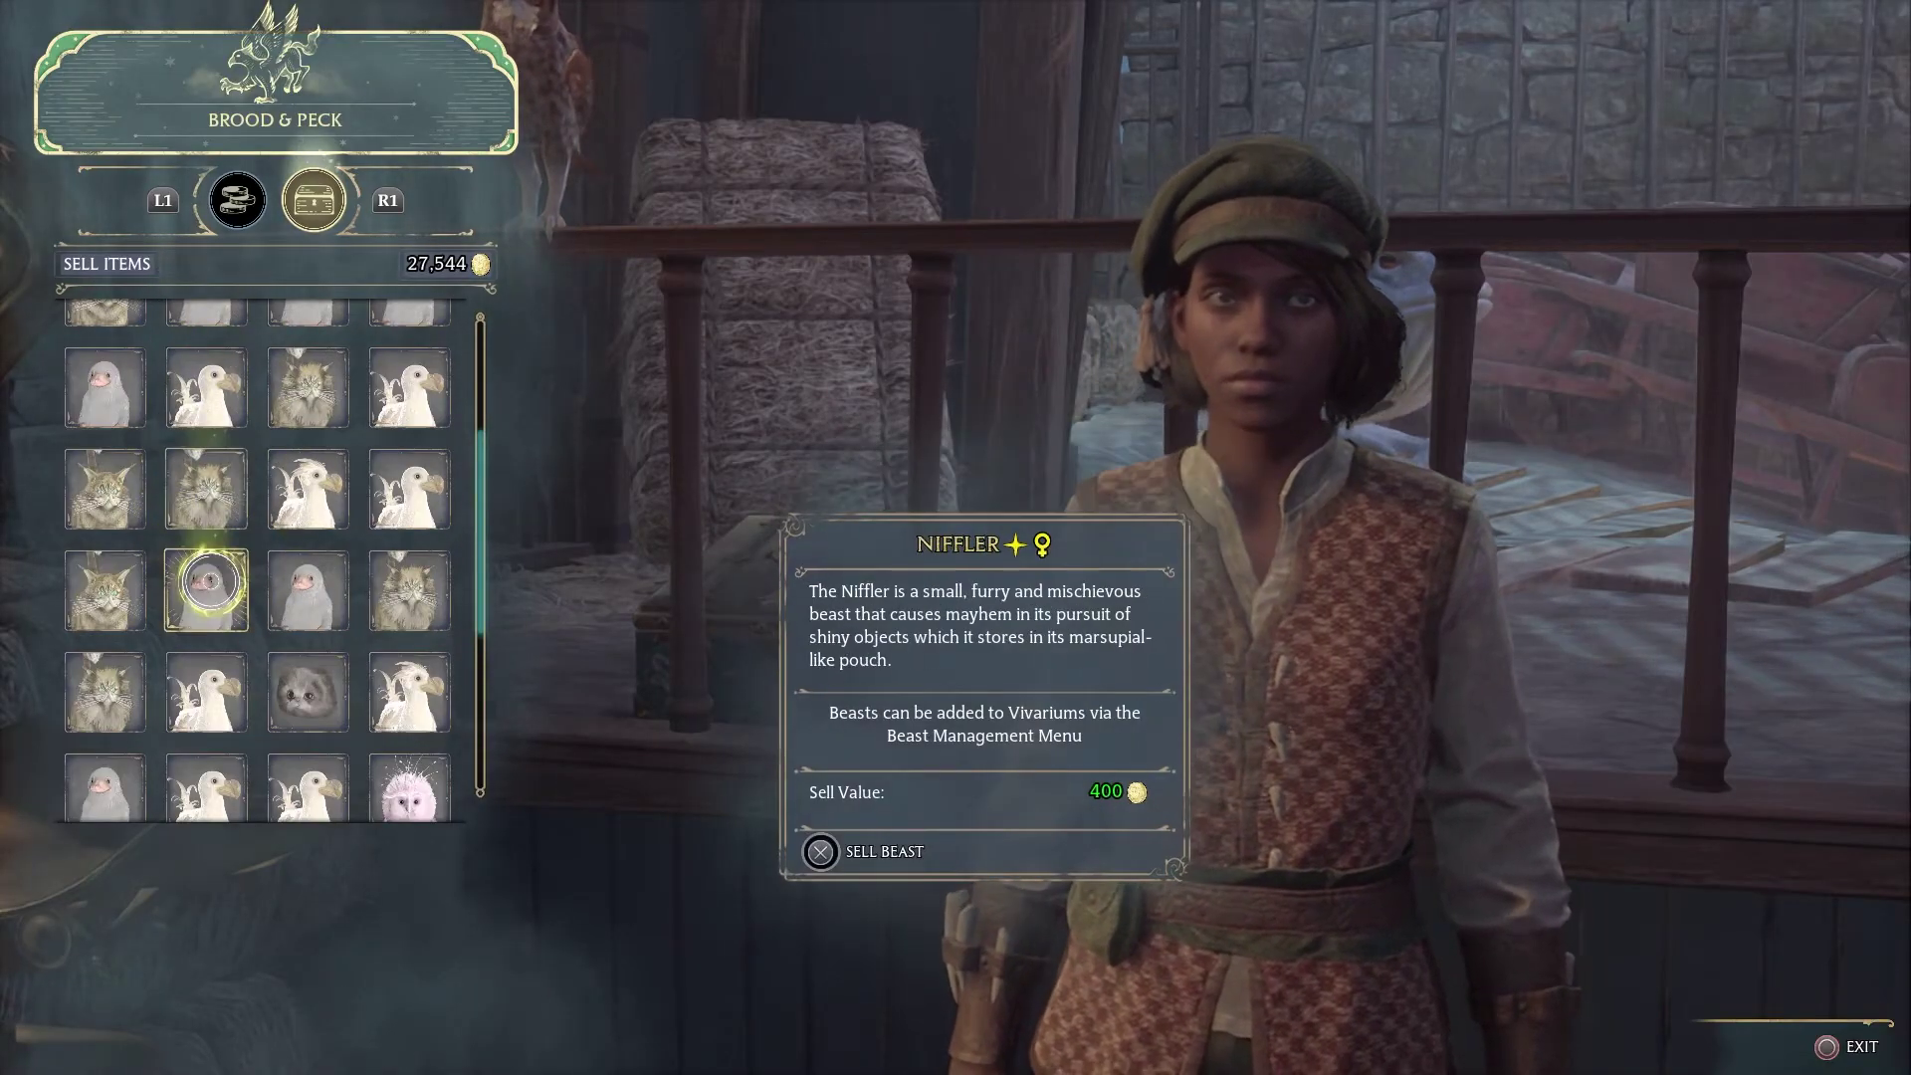
pyautogui.scroll(5, 316, 477)
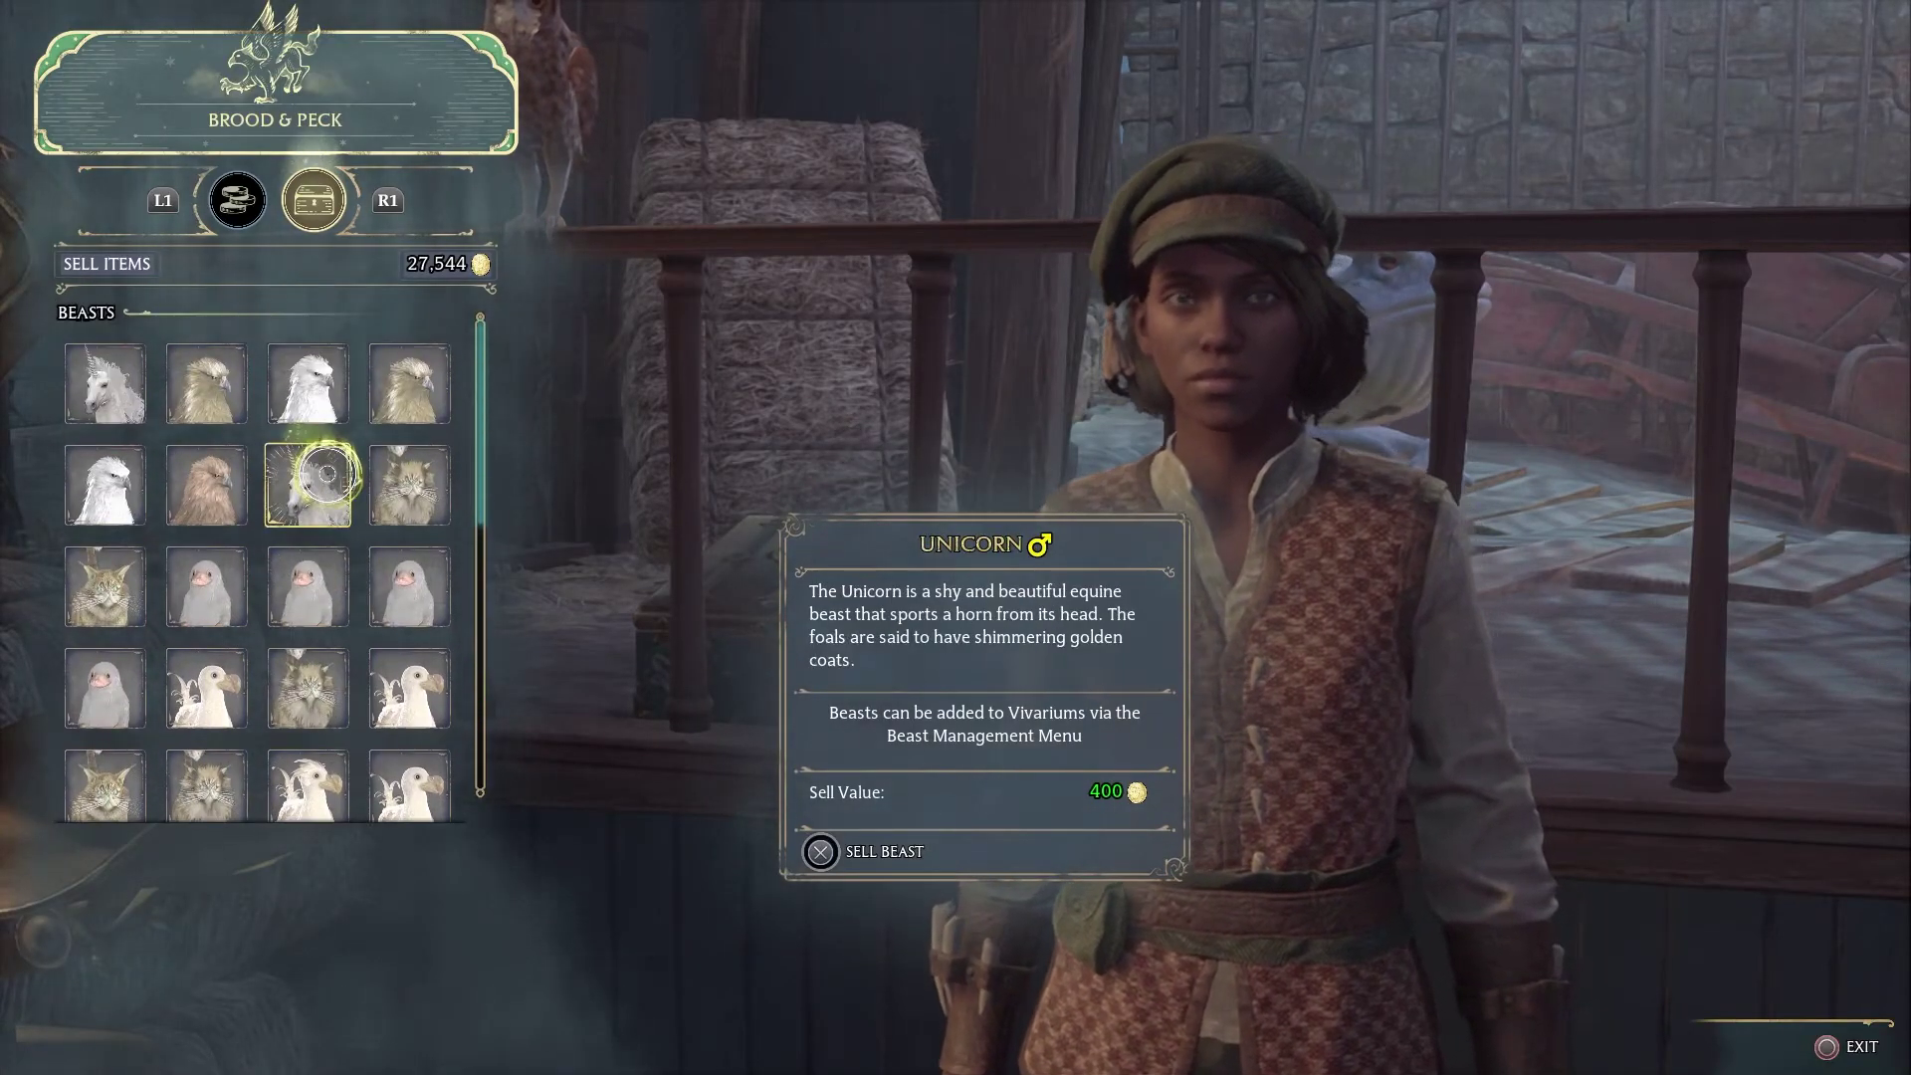
pyautogui.press('Escape')
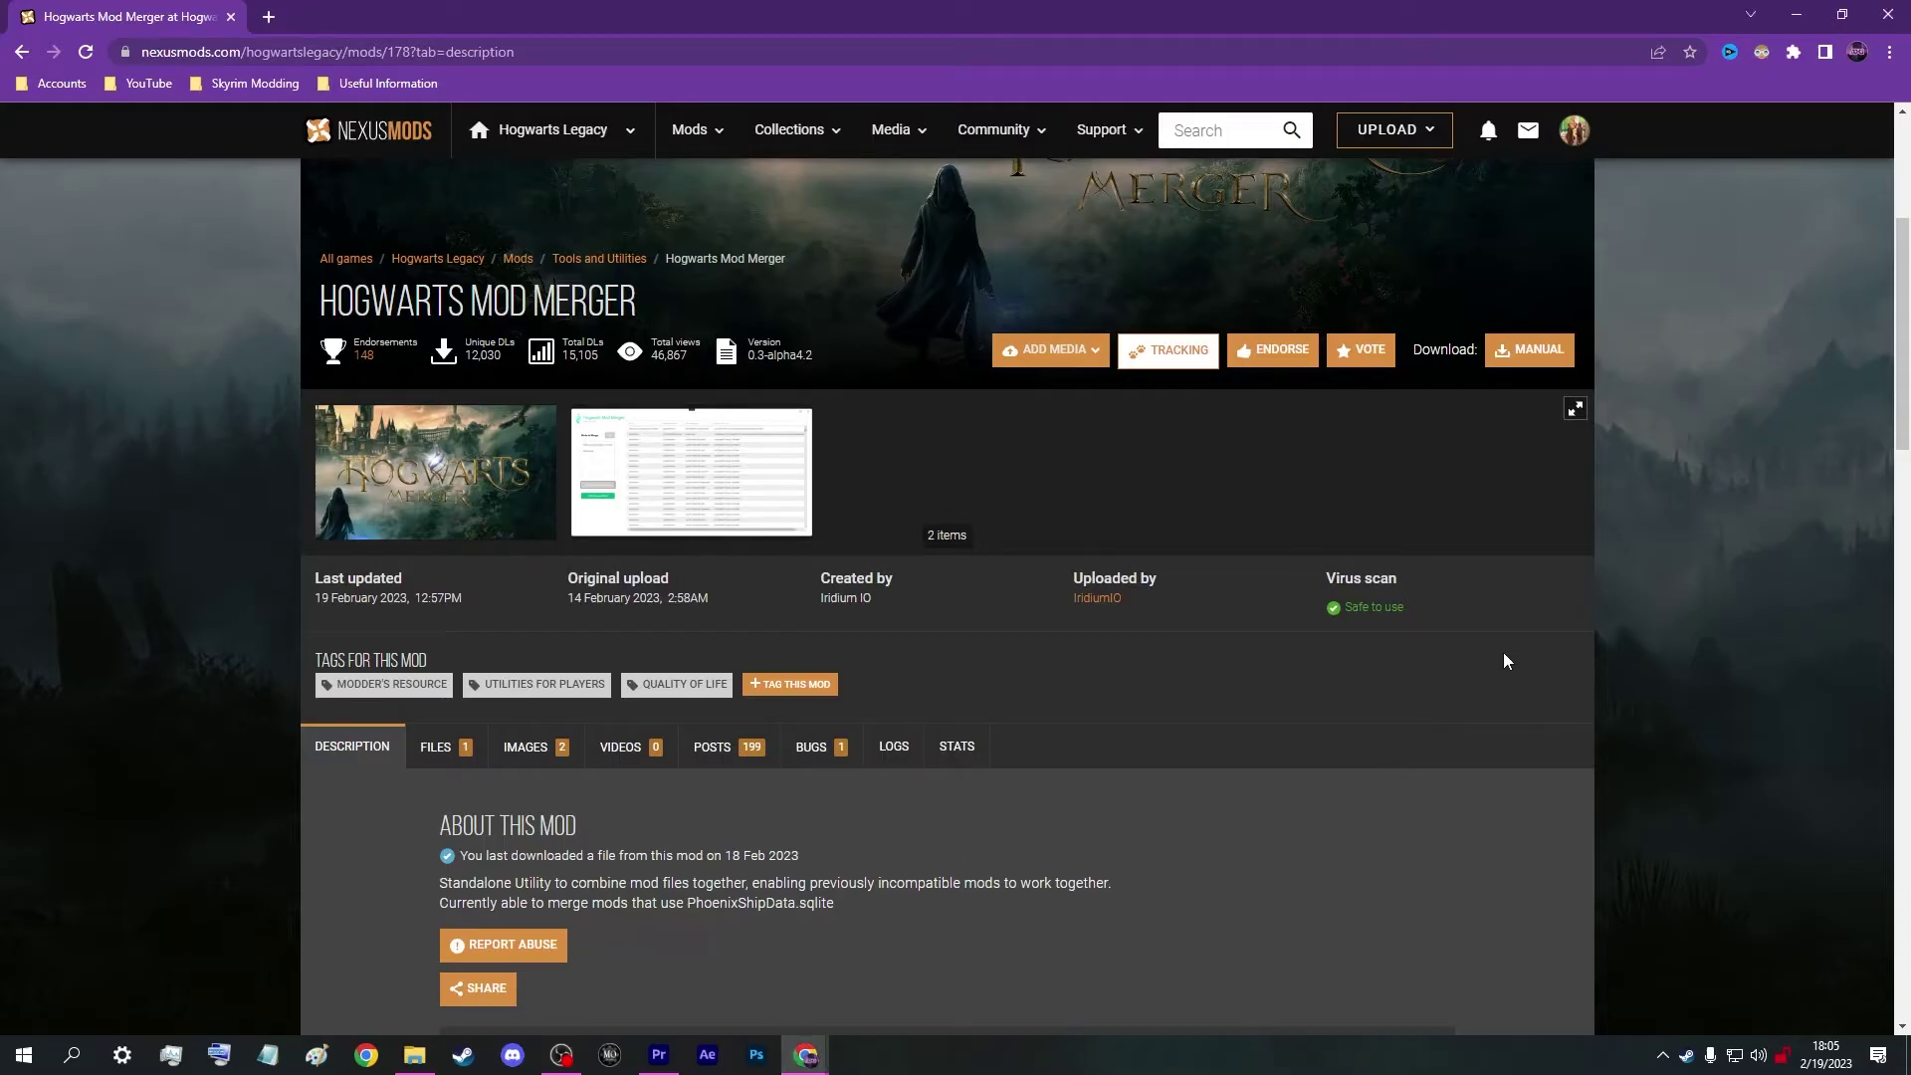
# - Manually download the main Hogwarts Mod Merger file, confirming the additional-files popup
pyautogui.scroll(-3, 1503, 662)
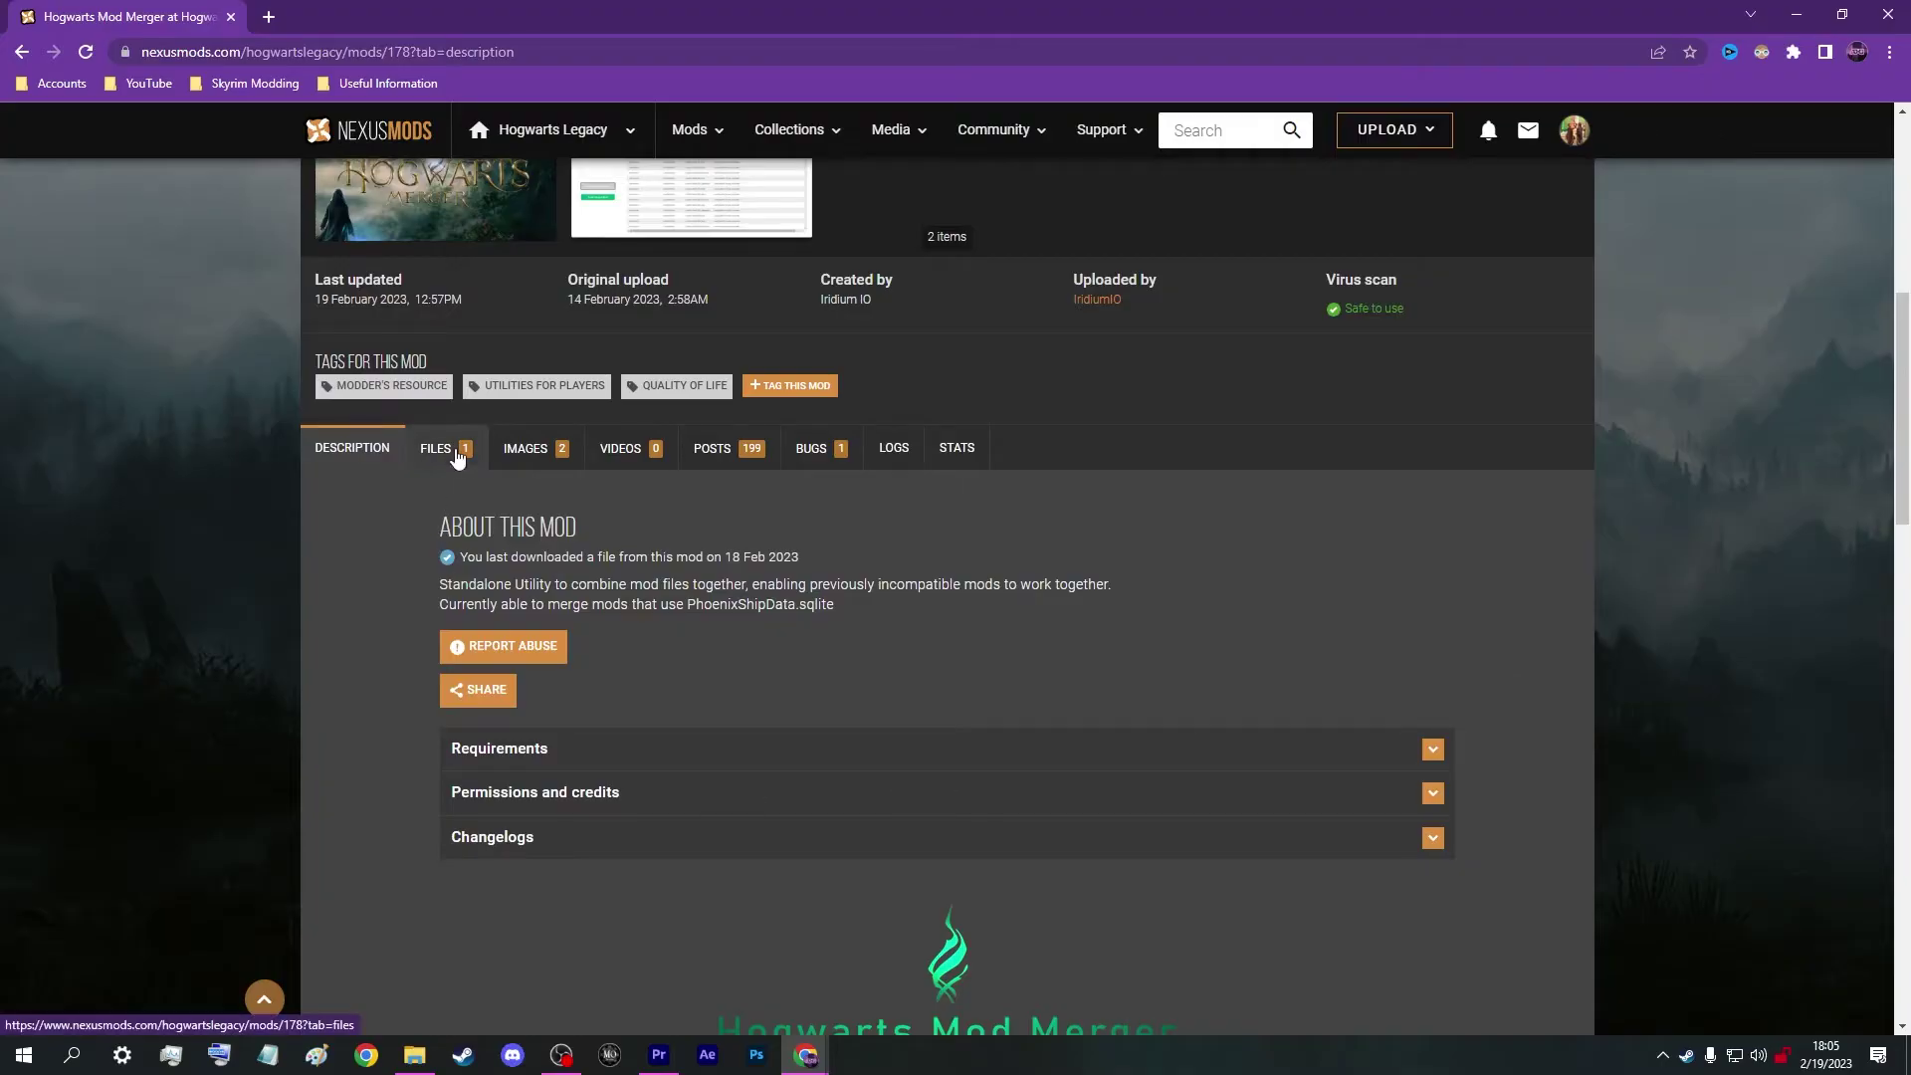
pyautogui.click(459, 458)
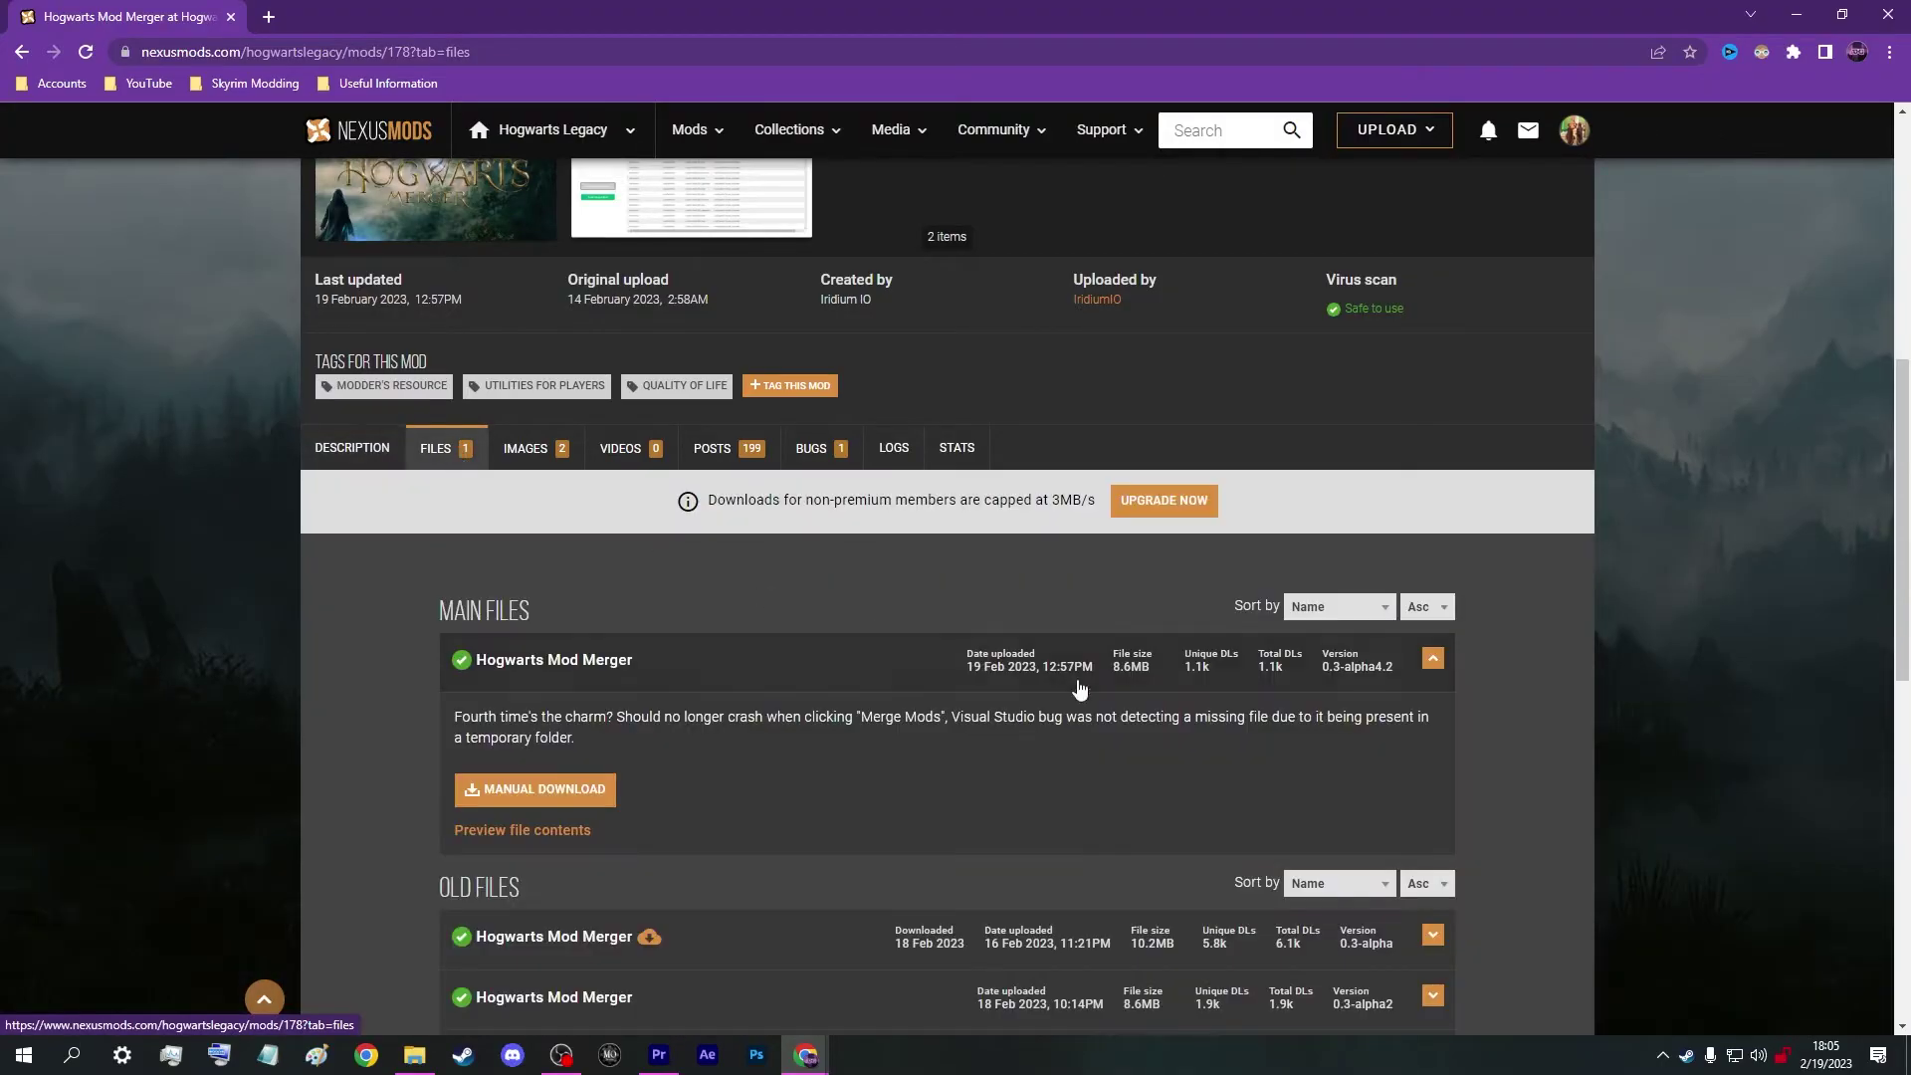
pyautogui.scroll(-3, 1079, 689)
pyautogui.click(534, 490)
pyautogui.click(727, 652)
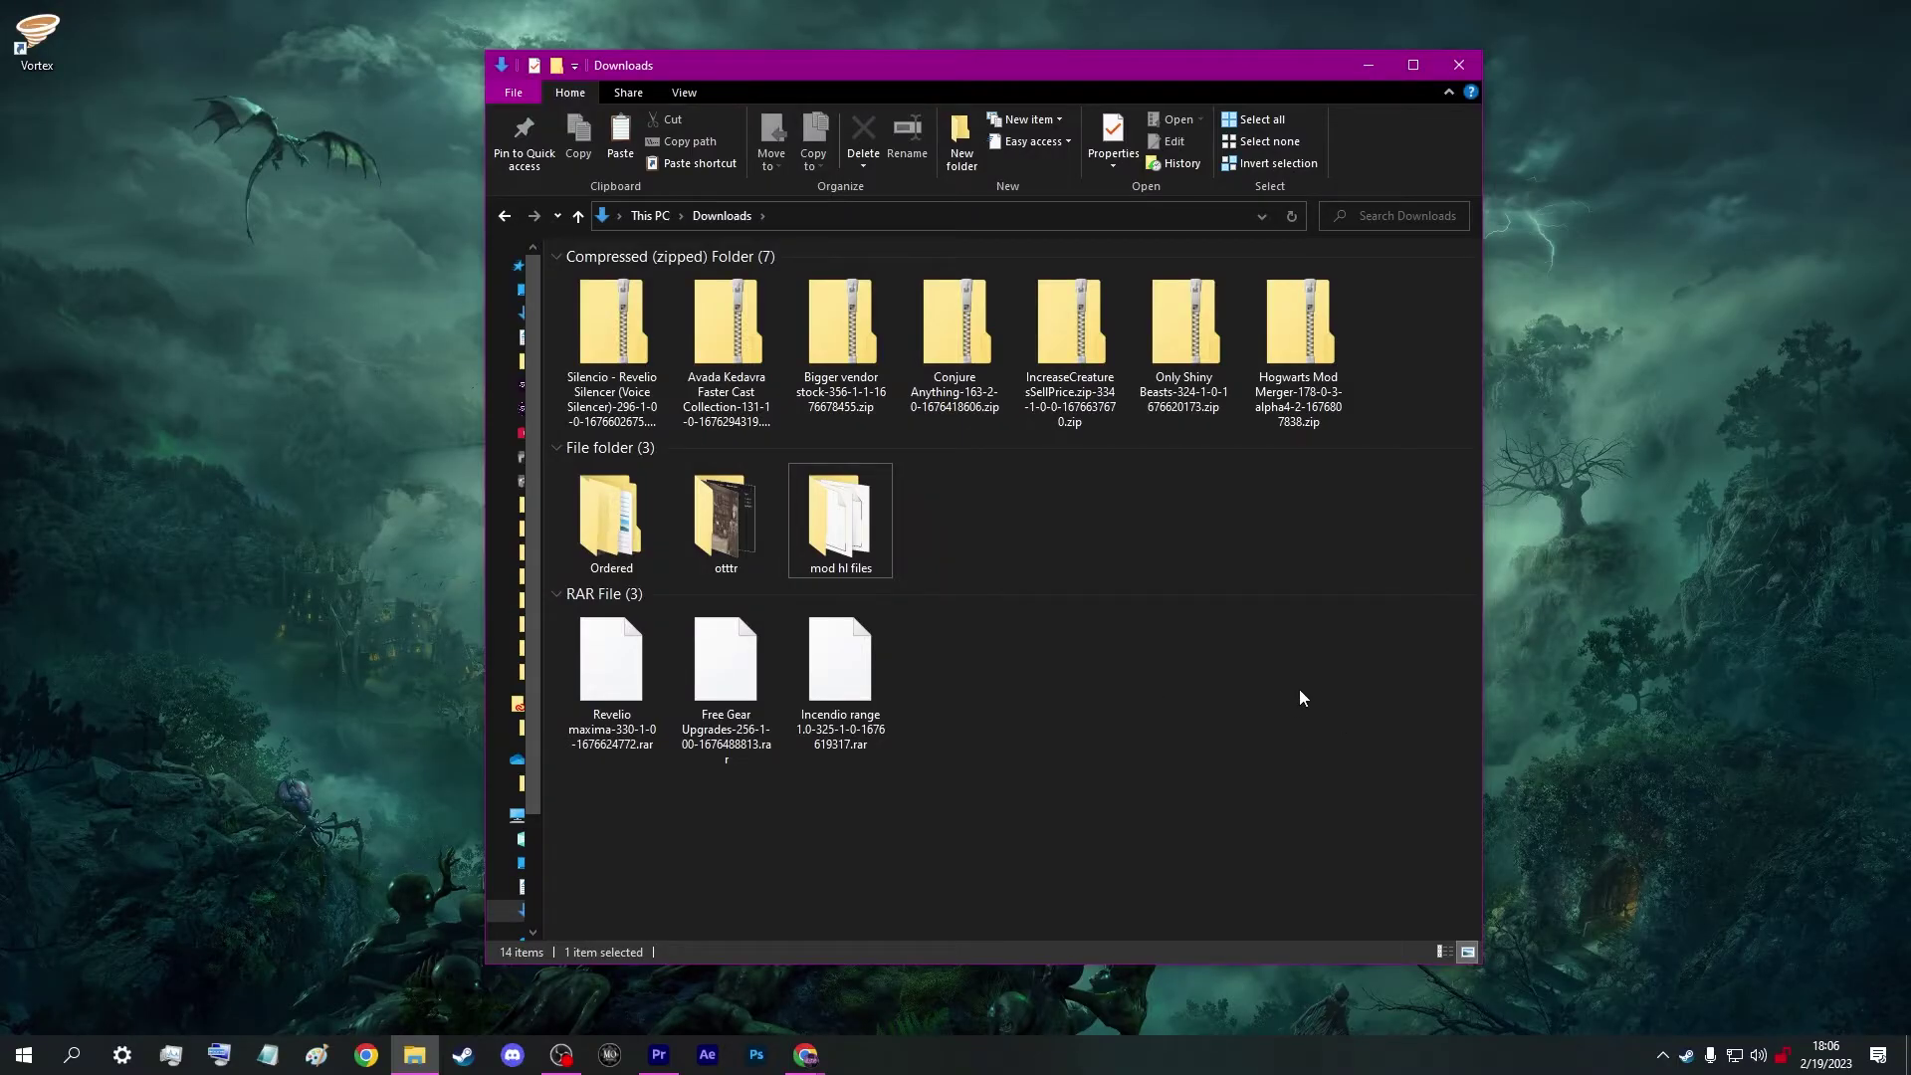
# - Extract the Hogwarts Mod Merger zip with 7-Zip into its own named folder
pyautogui.click(1308, 355)
pyautogui.rightClick(1308, 357)
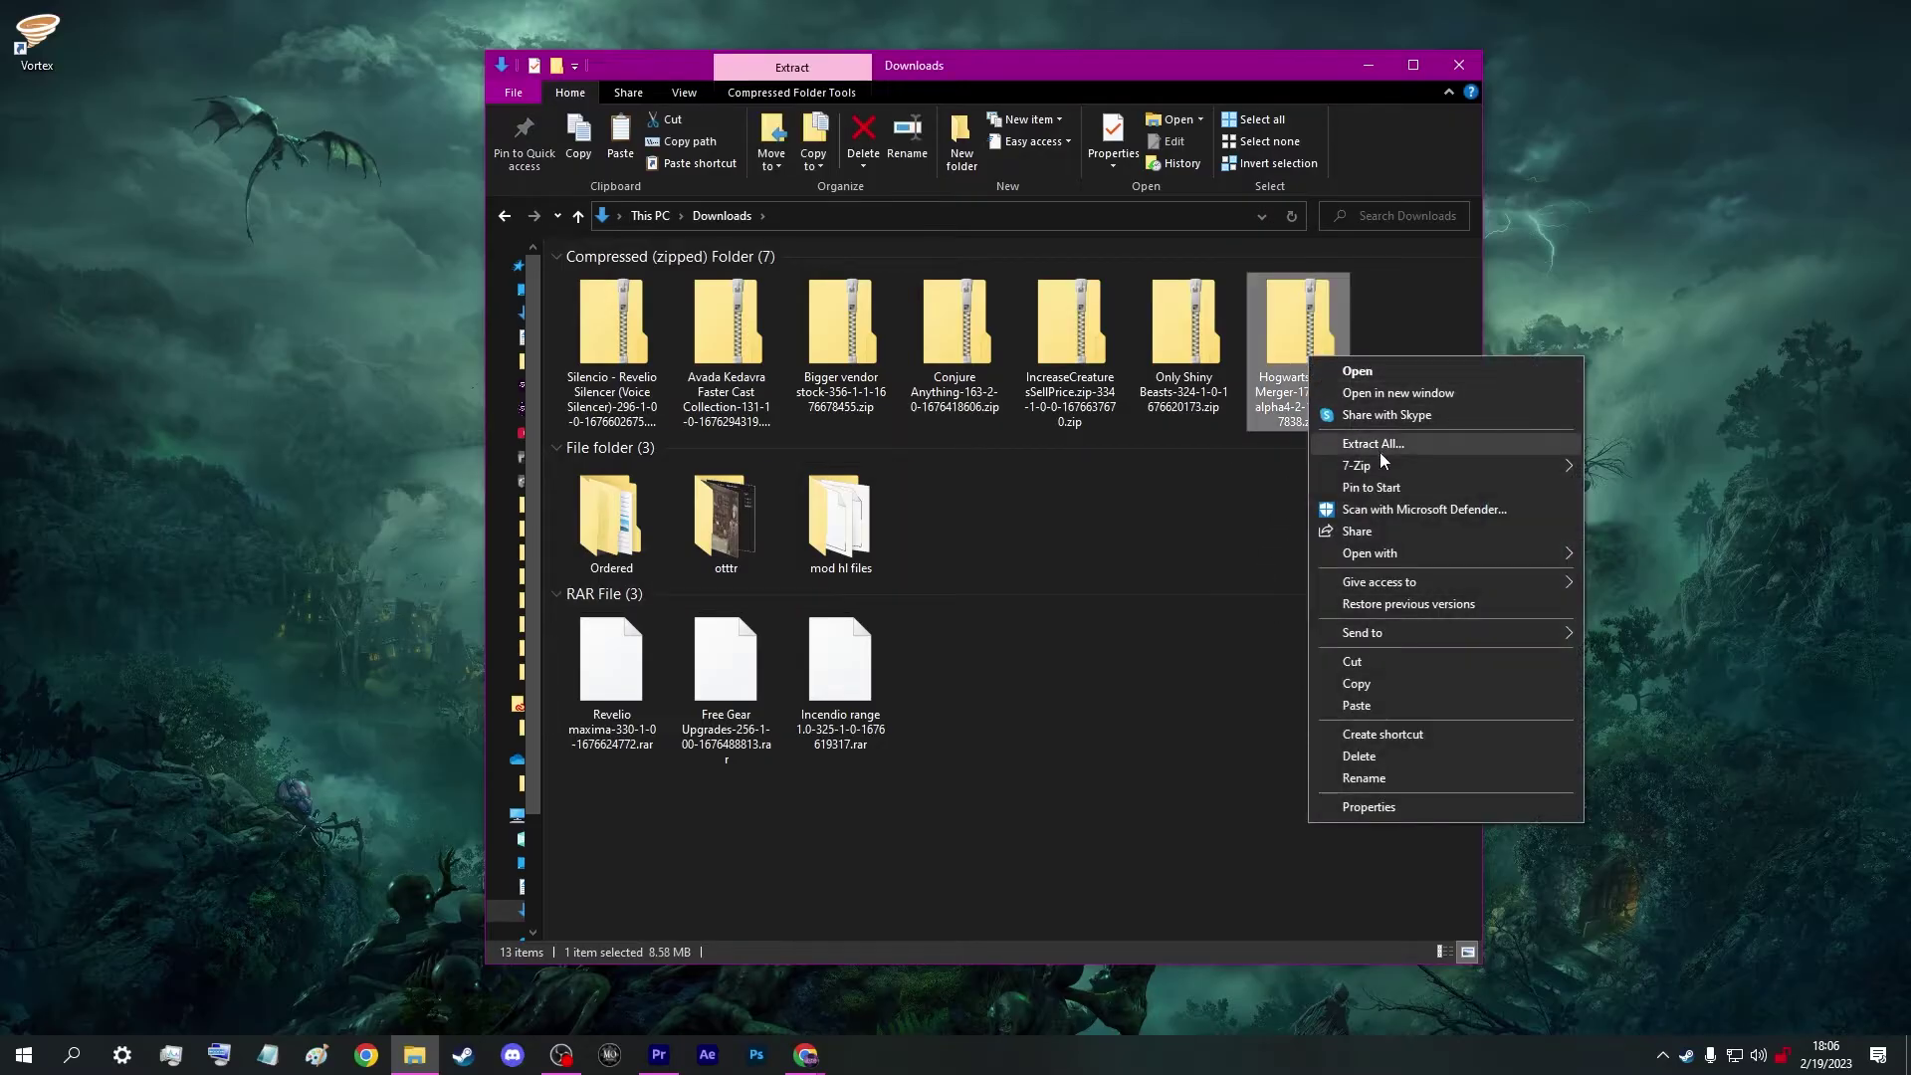
pyautogui.moveTo(1388, 469)
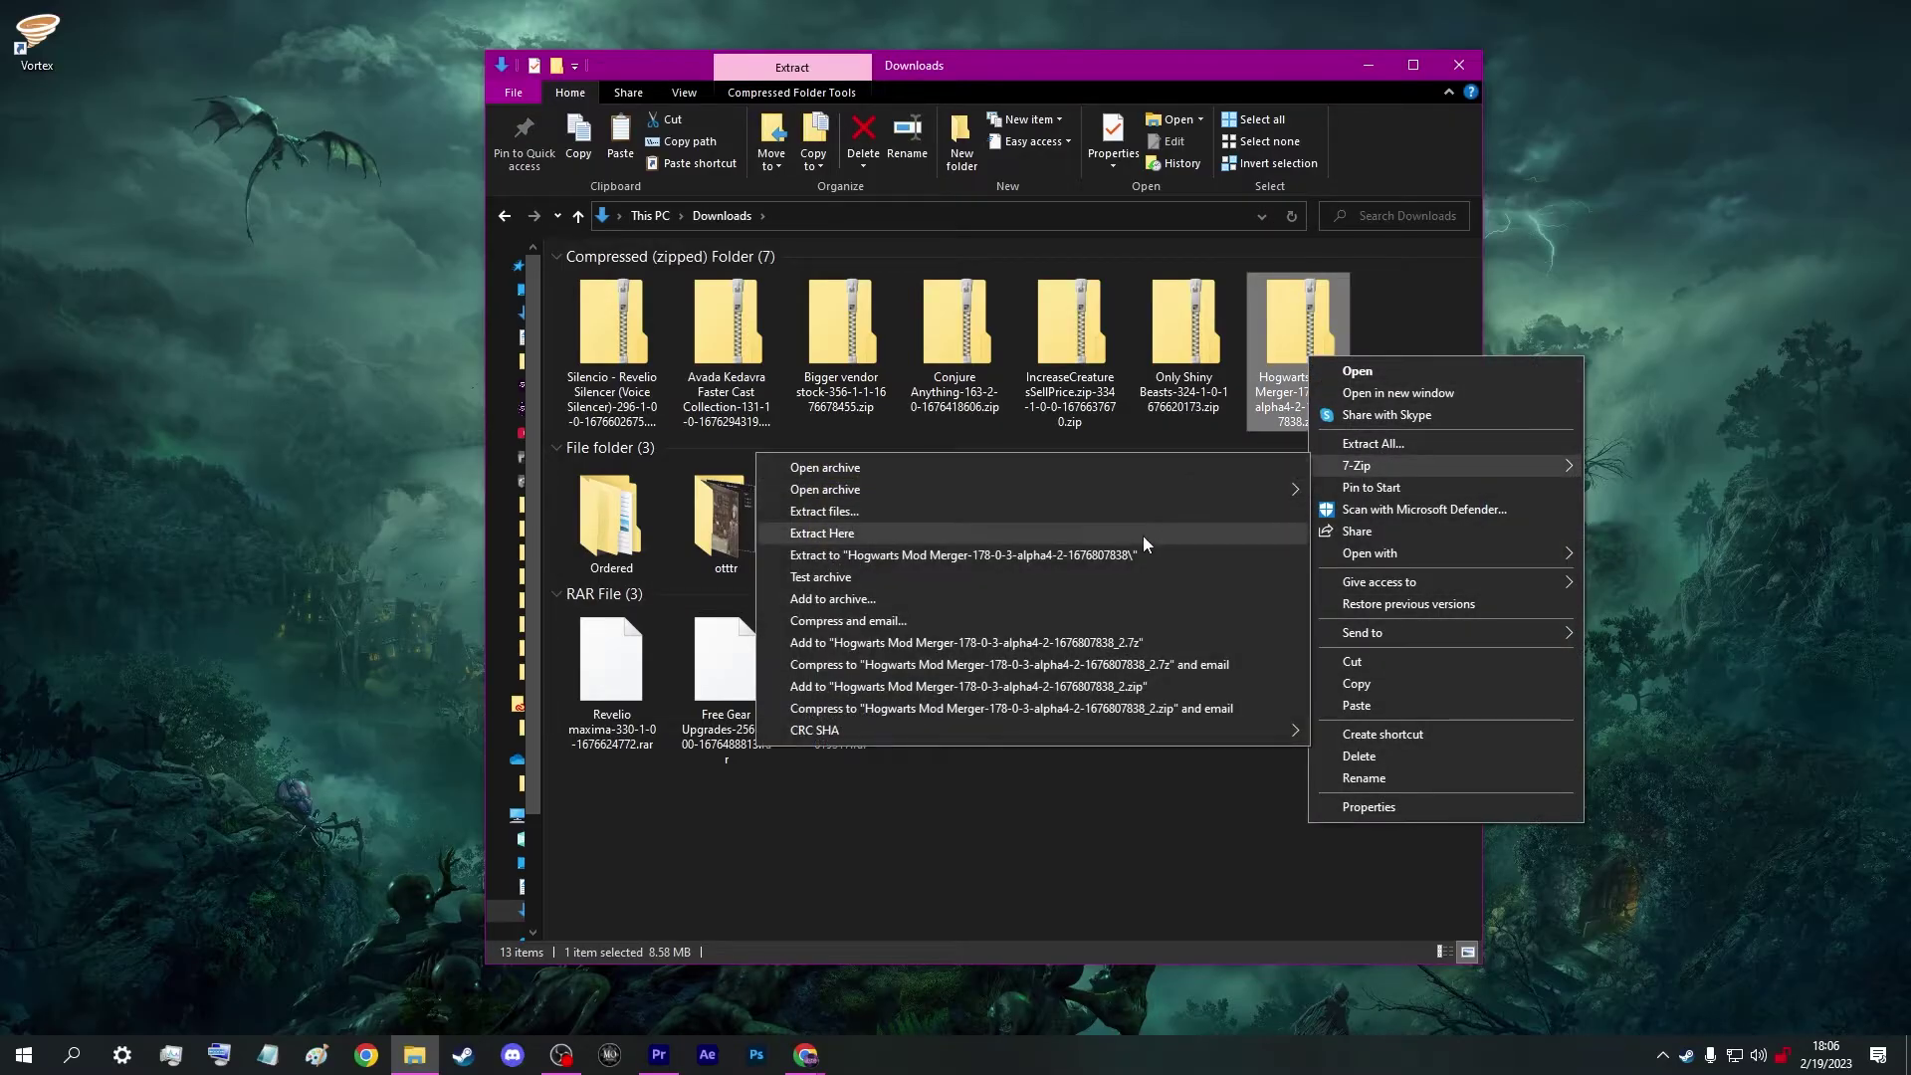
pyautogui.click(1130, 558)
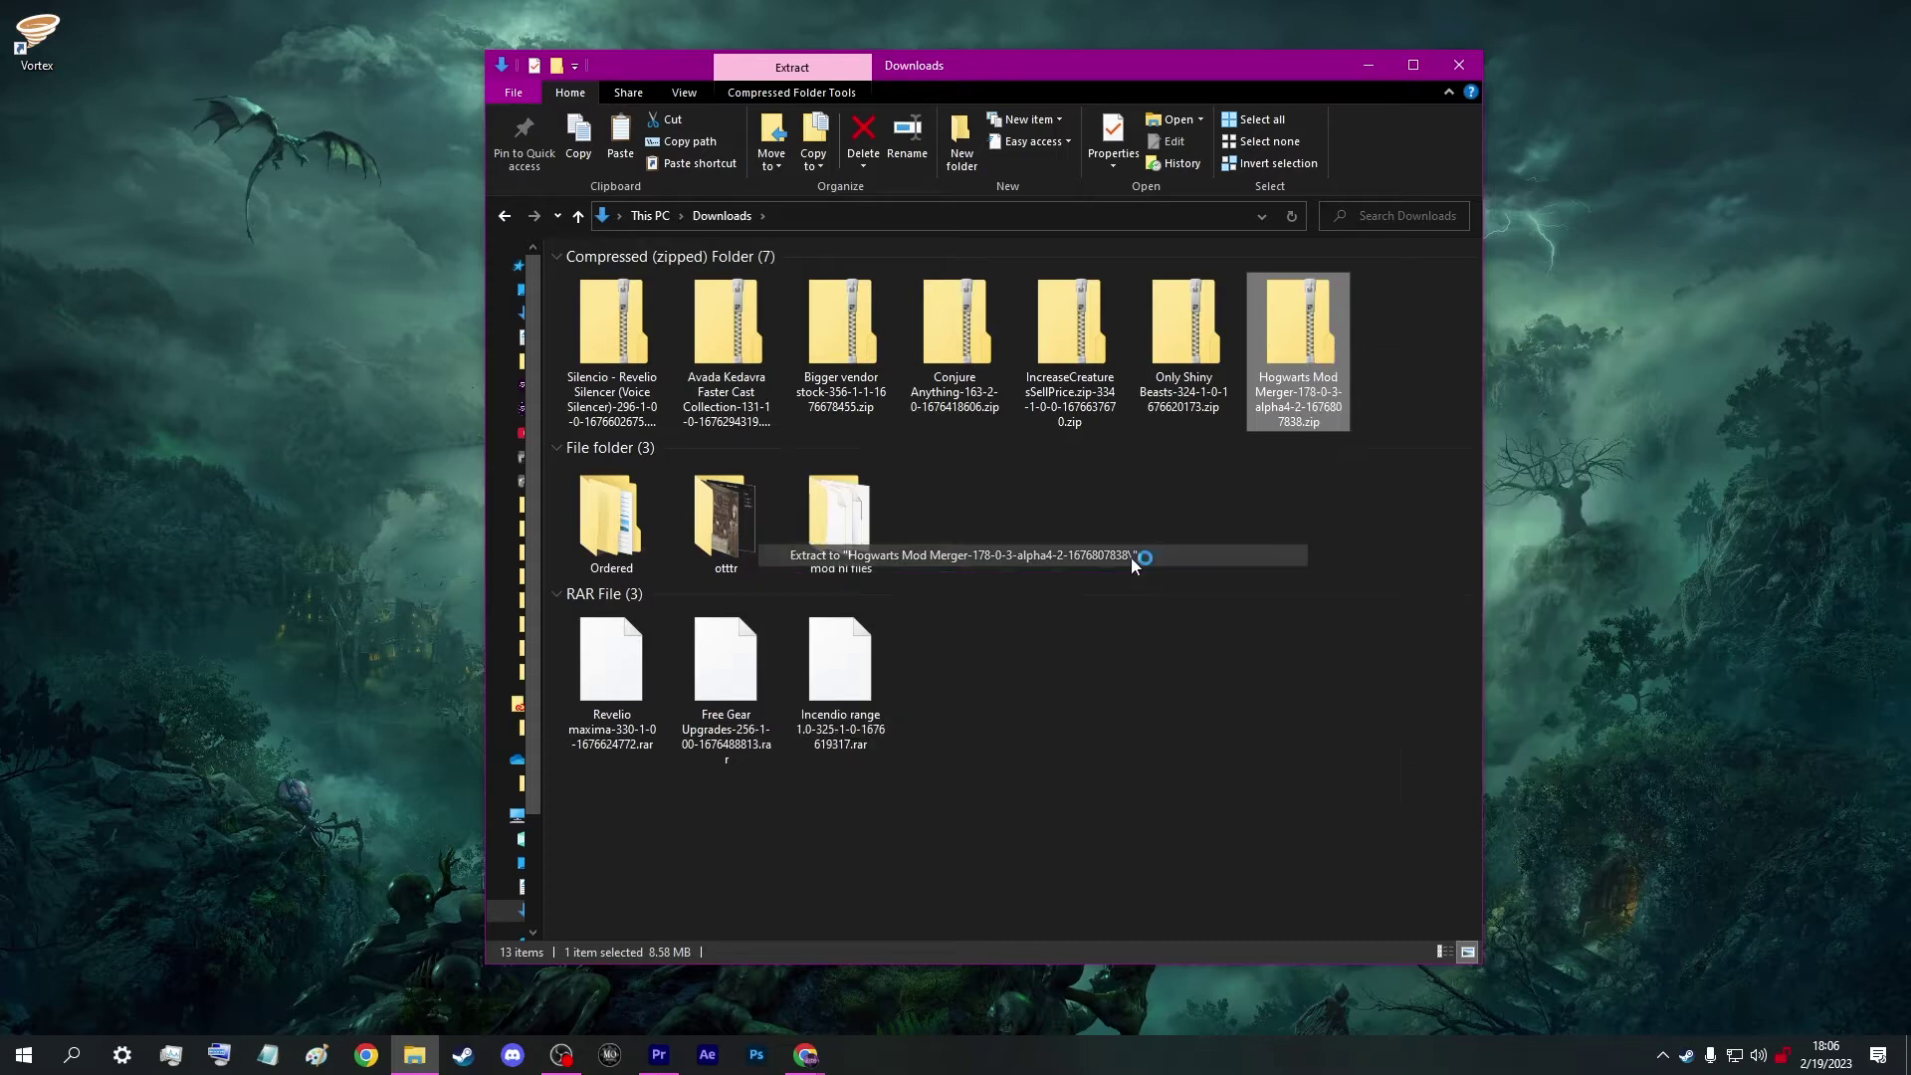
pyautogui.click(1131, 567)
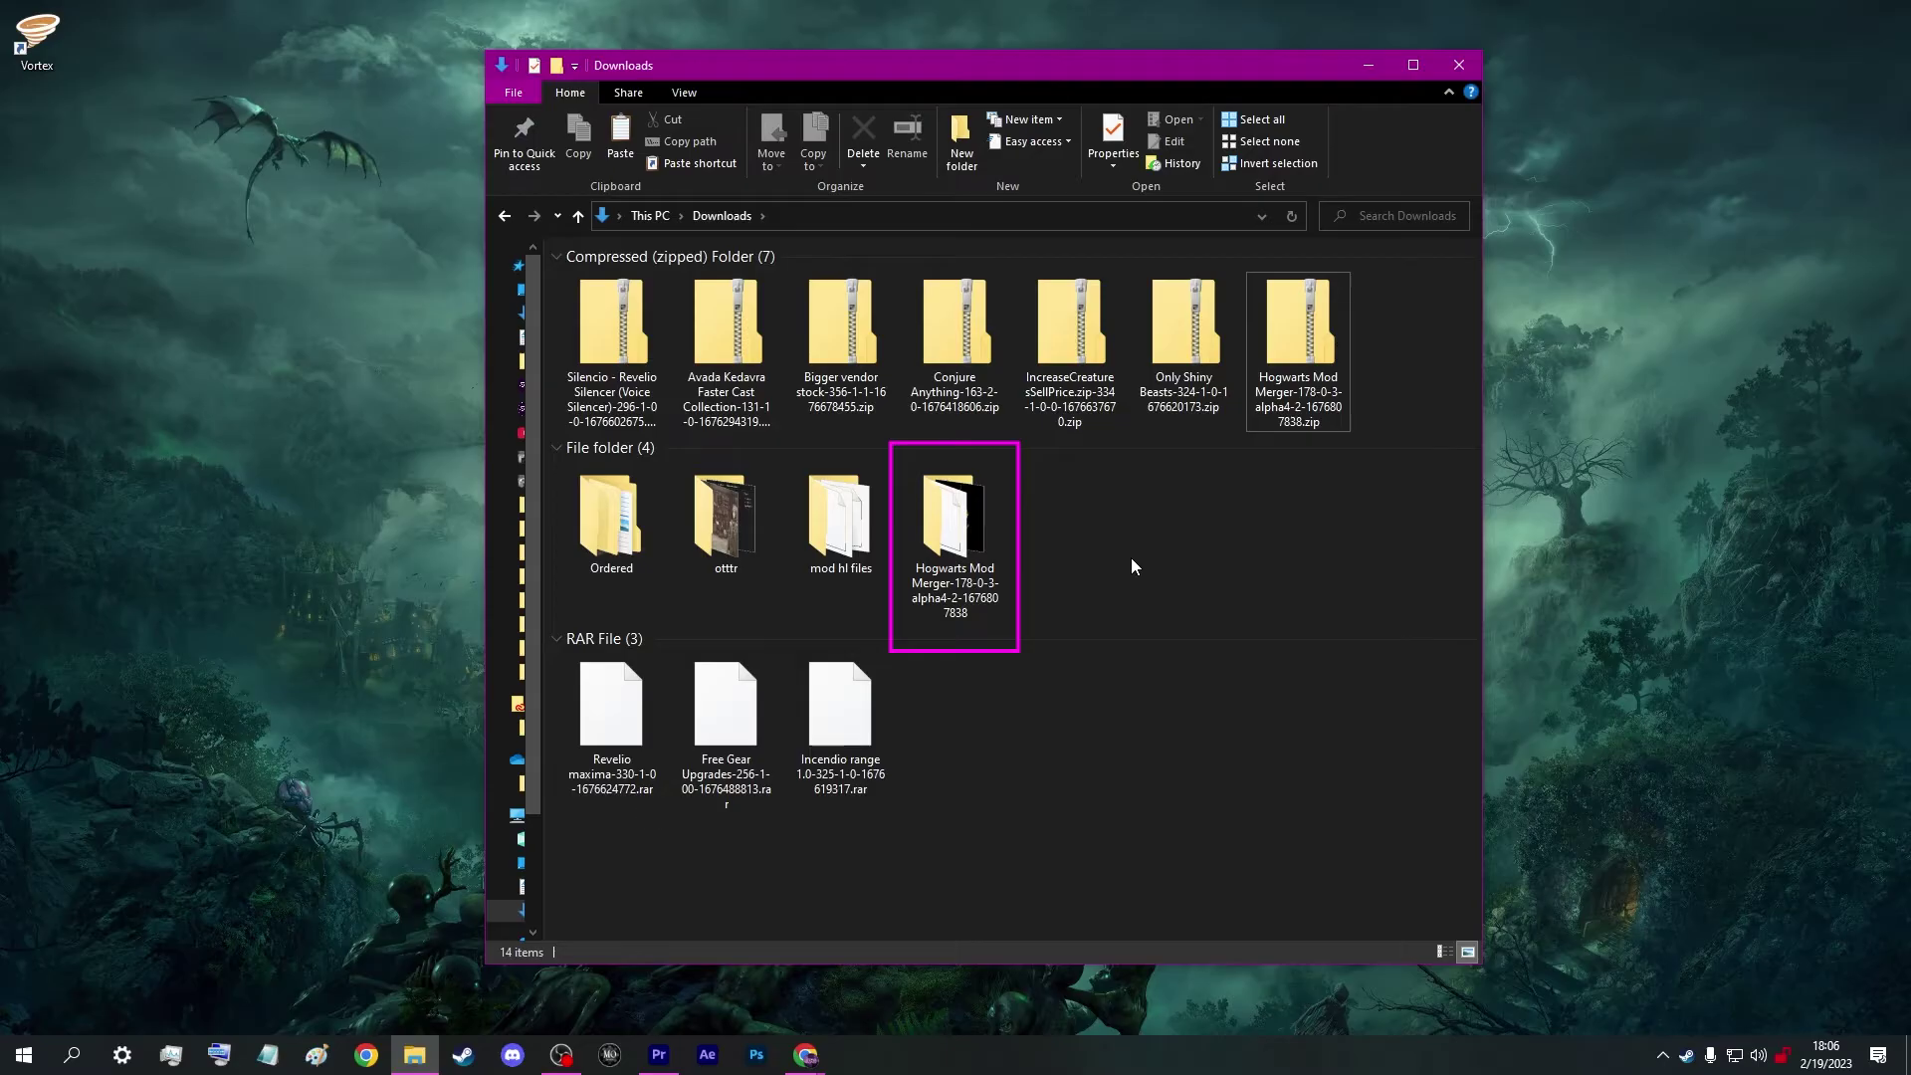
# - Launch Hogwarts Mod Merger.exe from the extracted folder, centre its window, and minimize Explorer
pyautogui.doubleClick(954, 554)
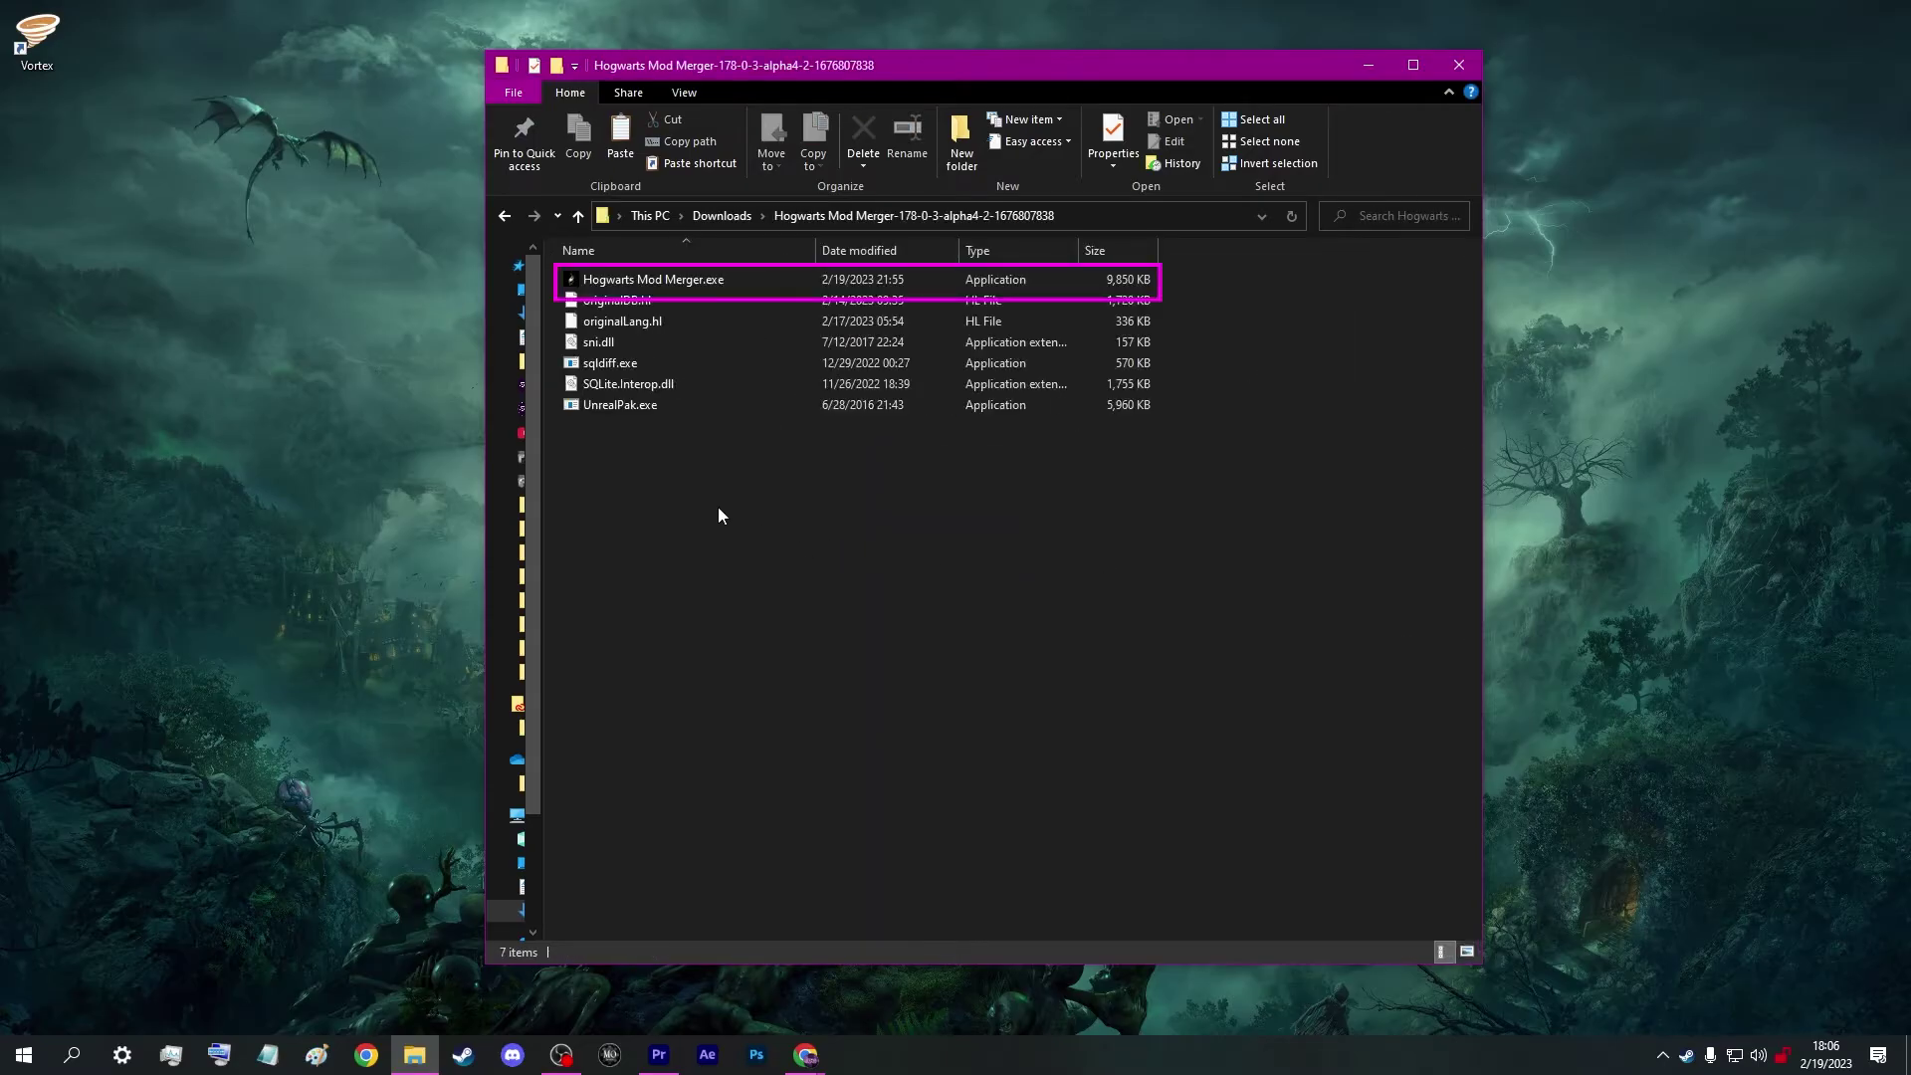
pyautogui.doubleClick(695, 282)
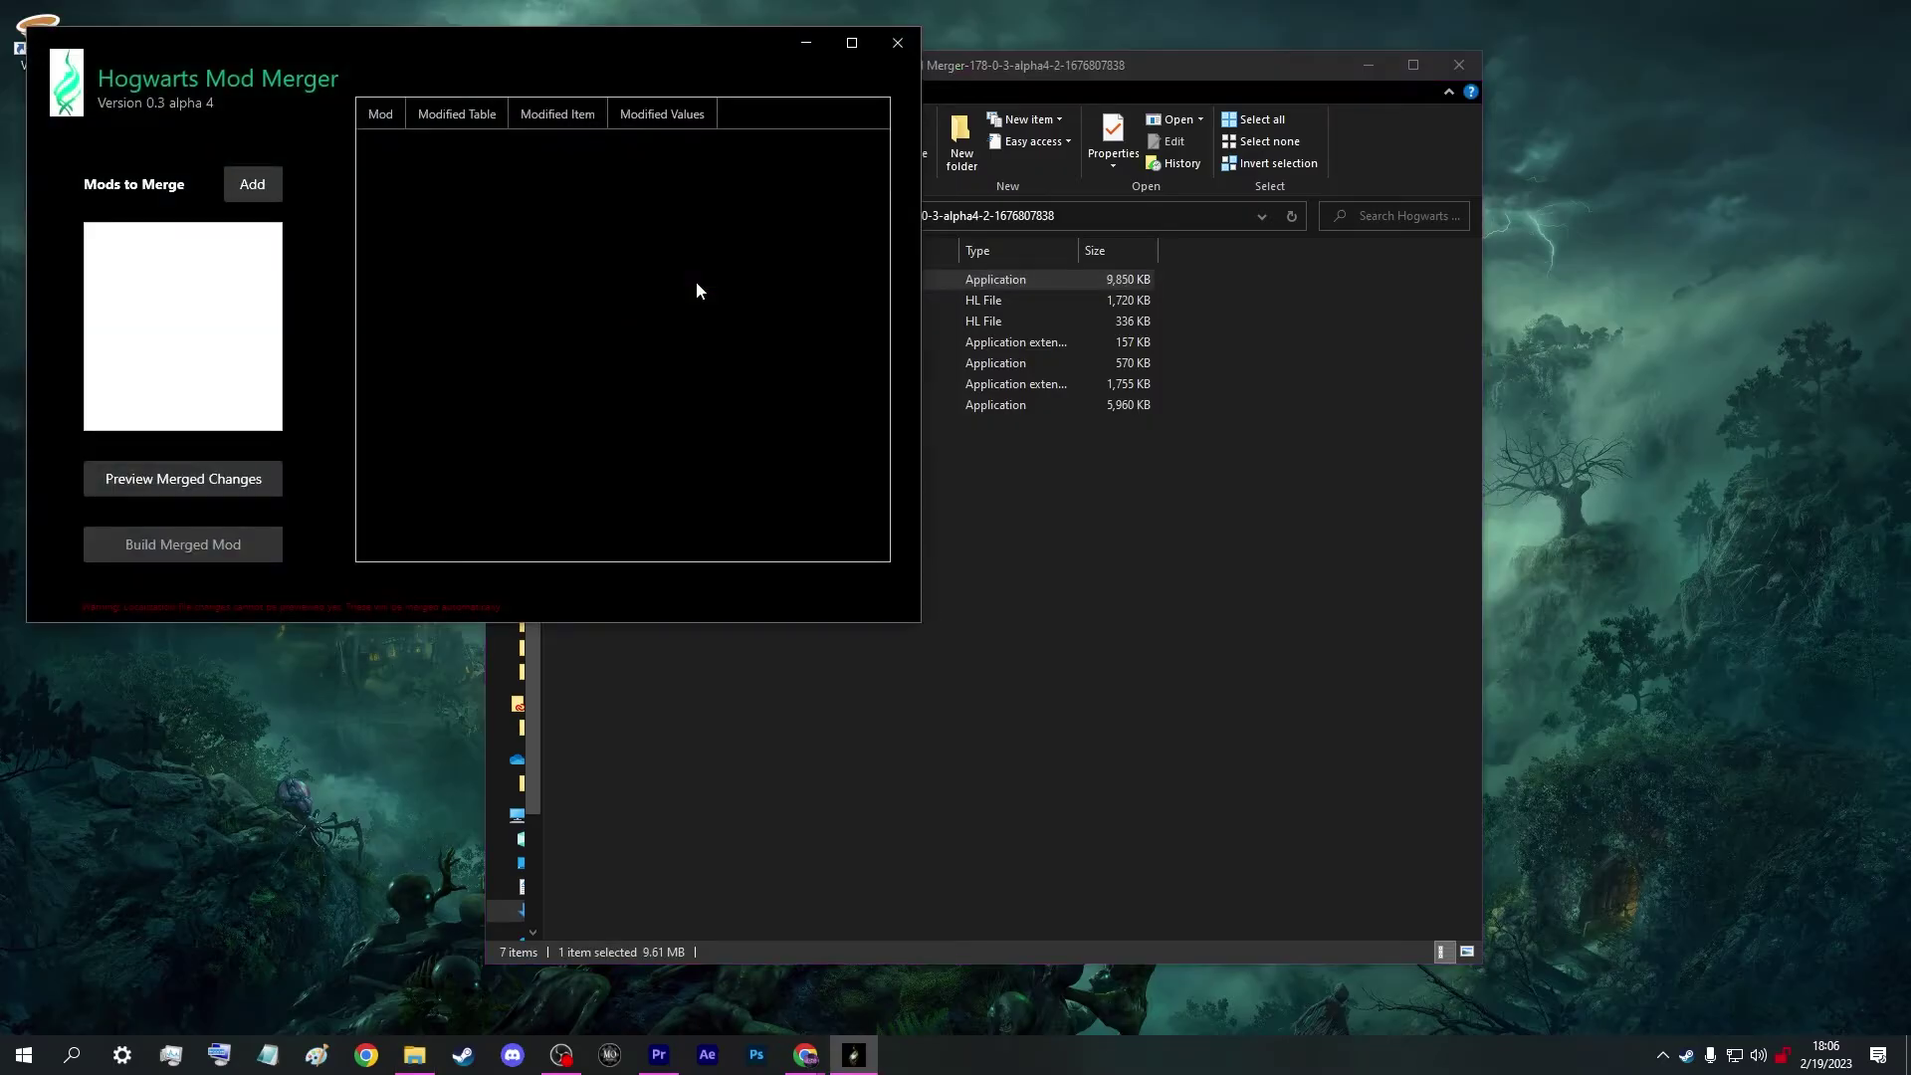
pyautogui.moveTo(633, 62); pyautogui.dragTo(1176, 237)
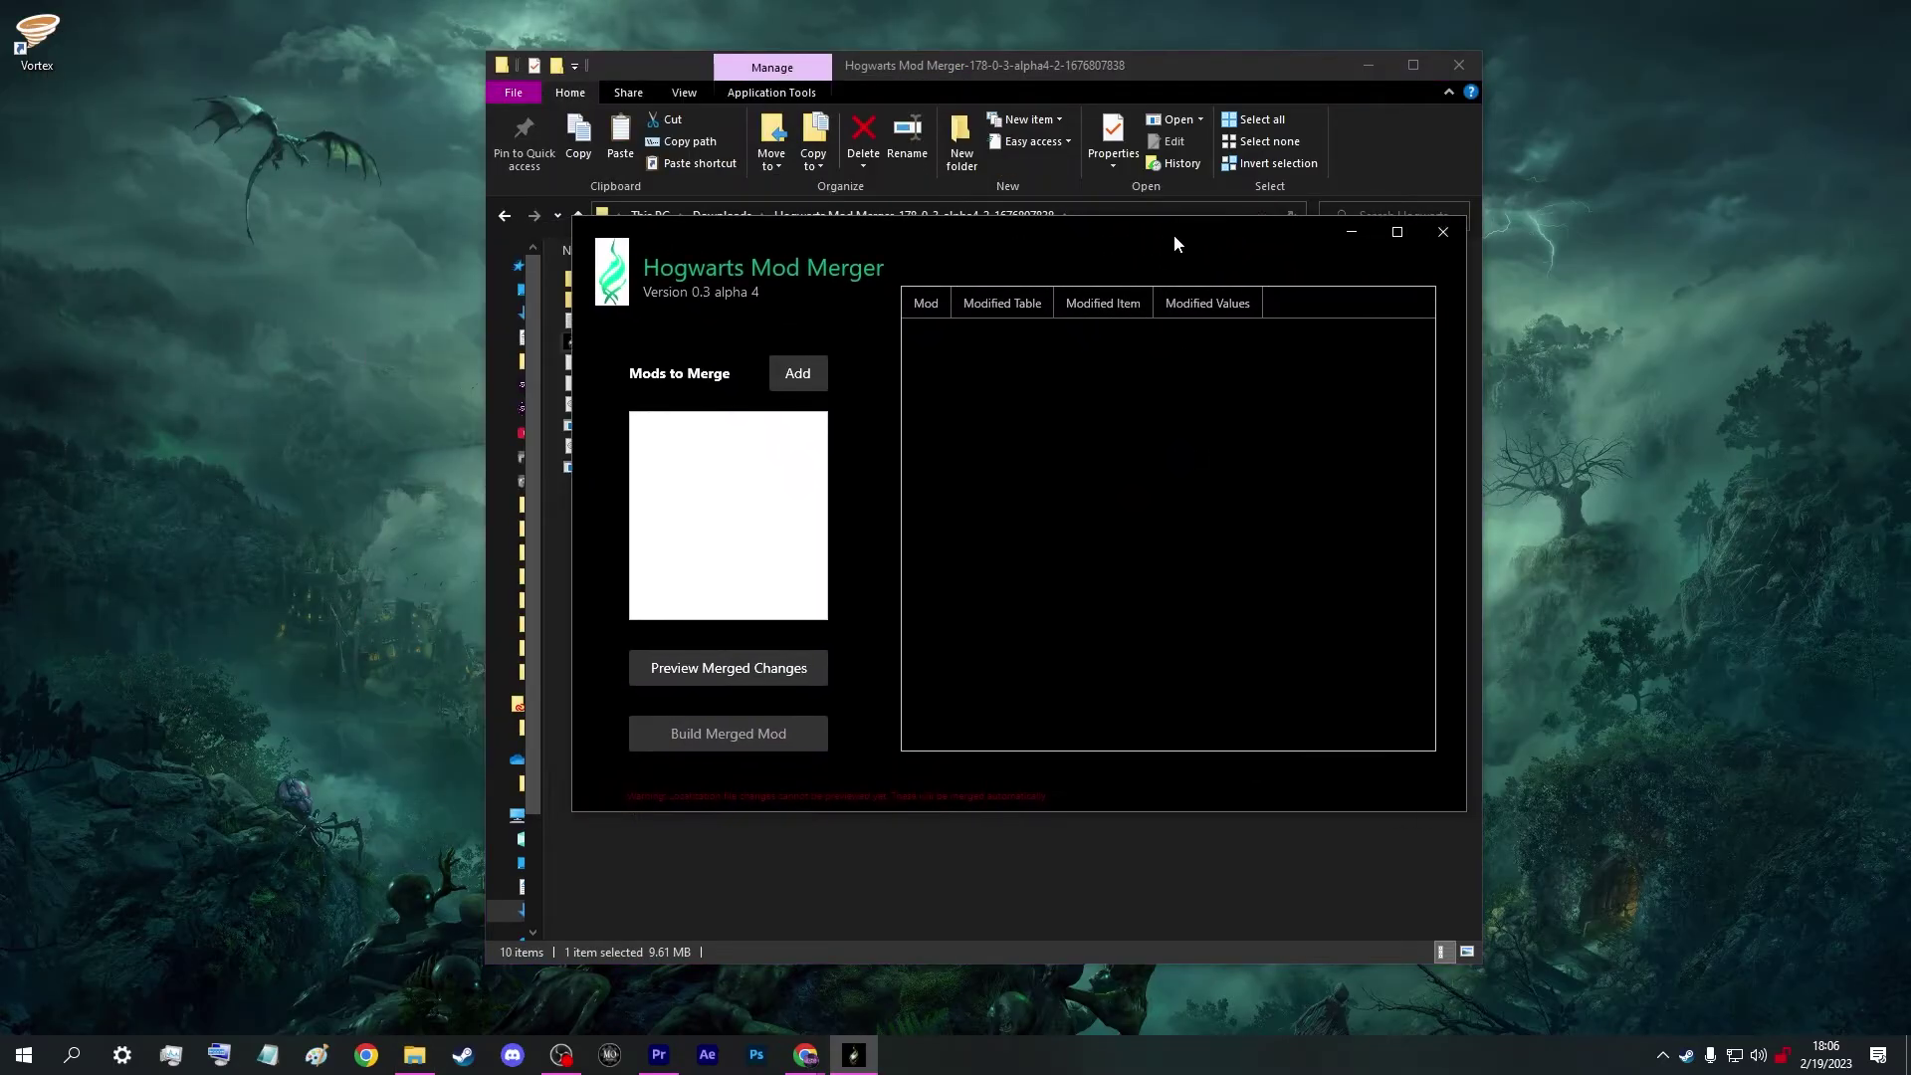
pyautogui.click(1360, 67)
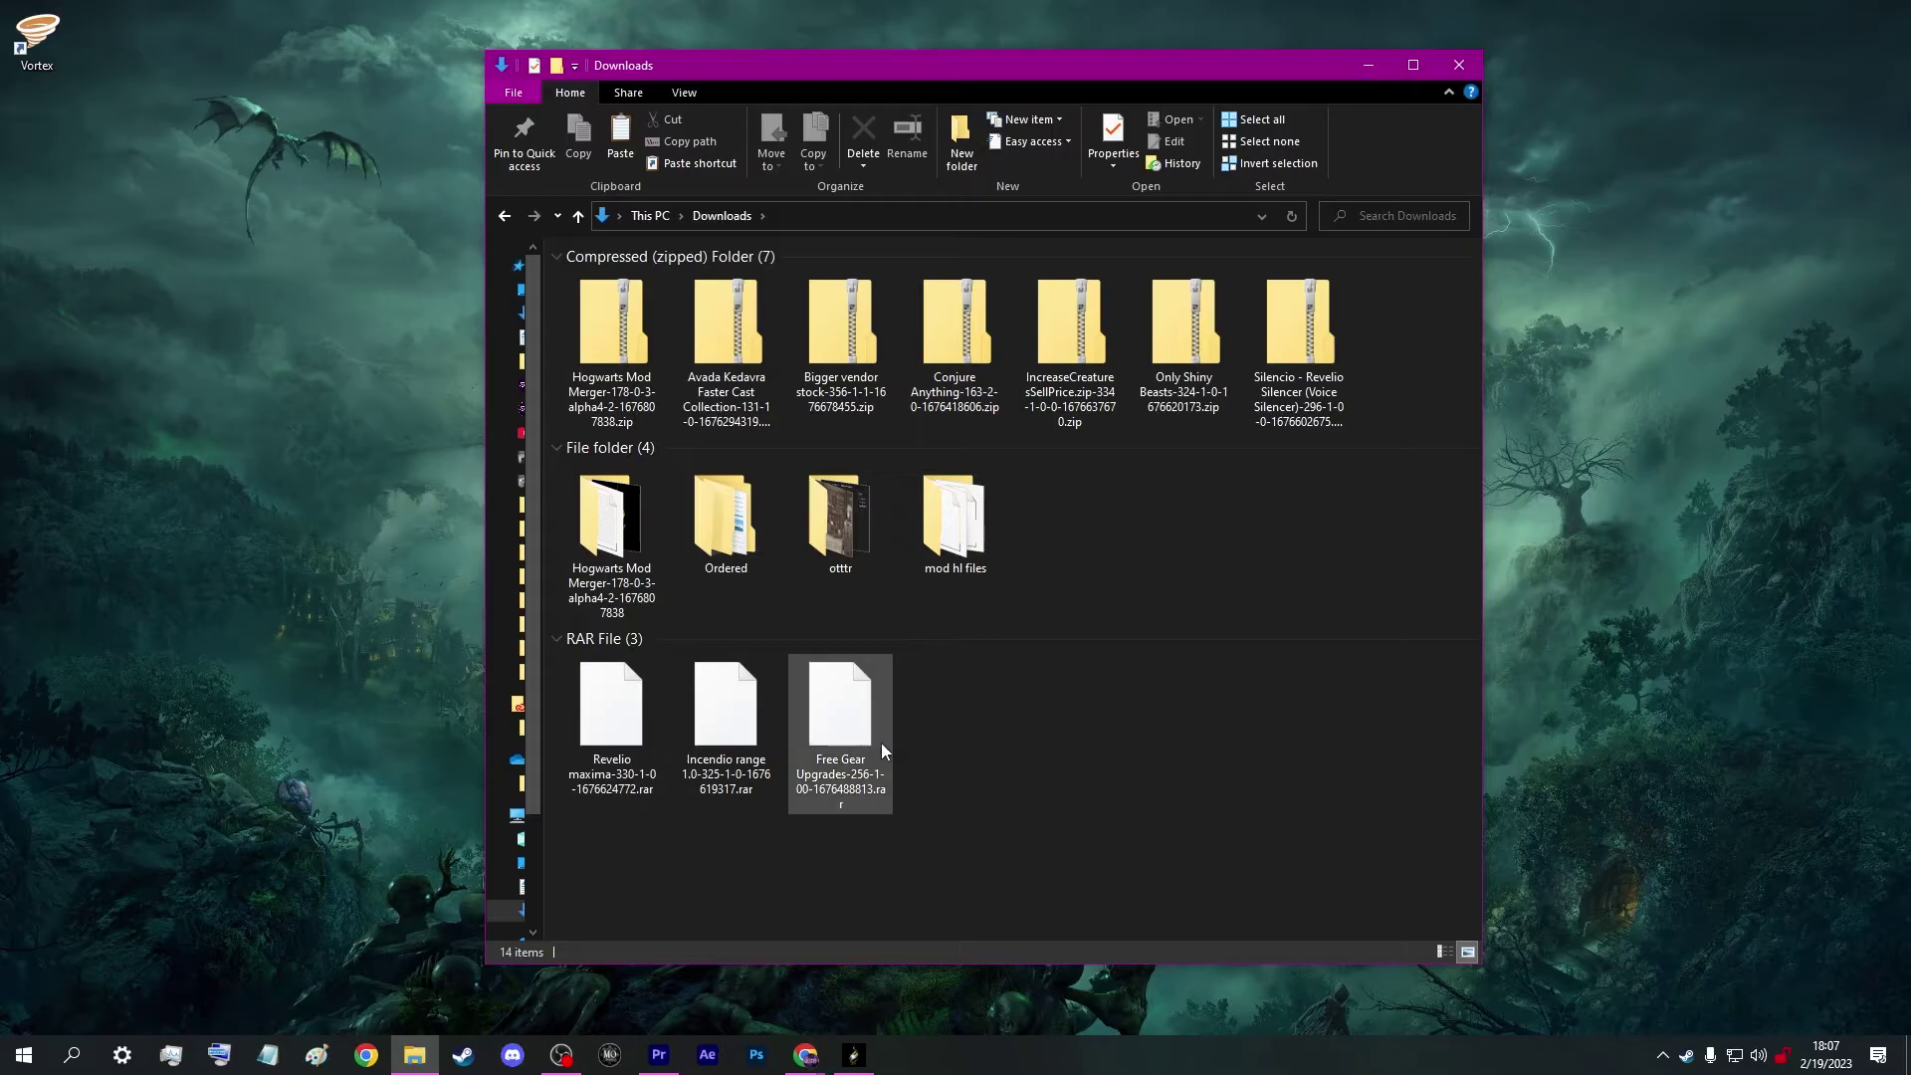
# - Extract Free Gear Upgrades and the other mod archives, and create the MODS TO MERGE folder
pyautogui.rightClick(846, 709)
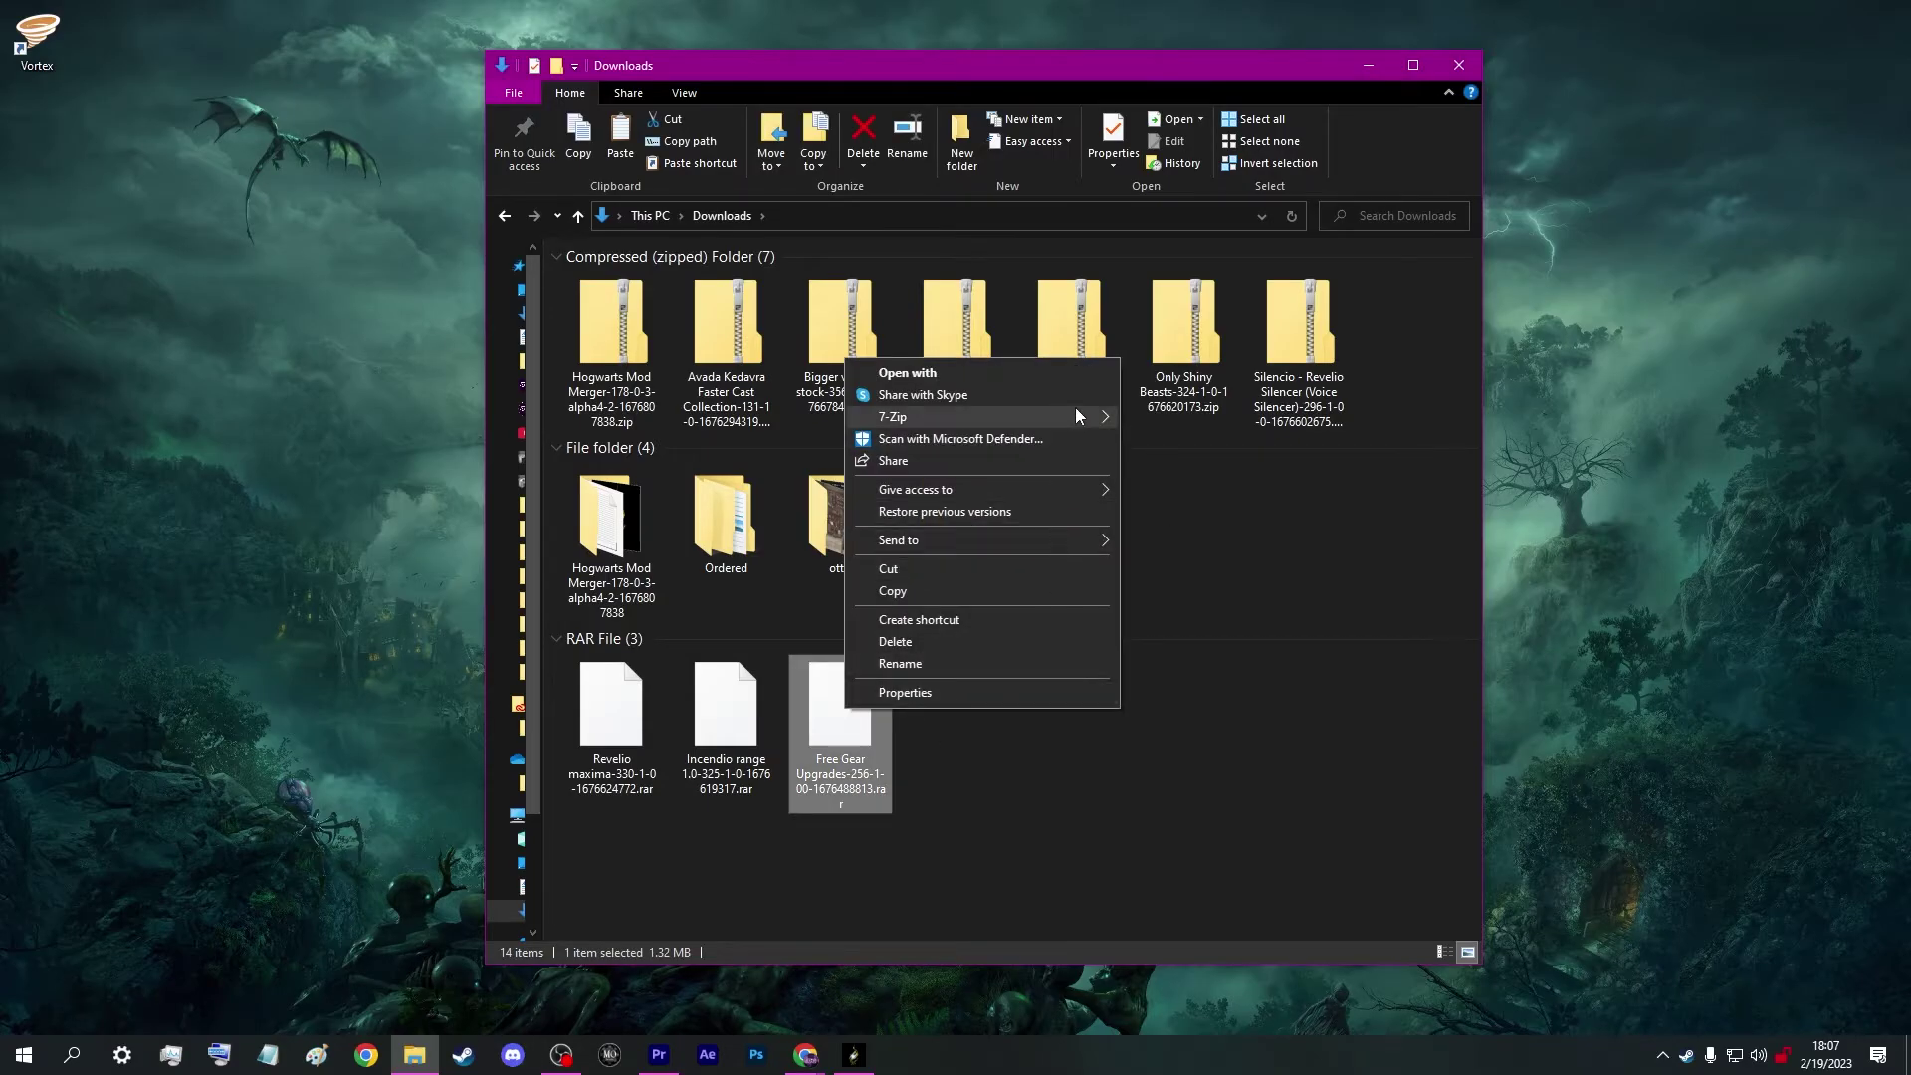
pyautogui.moveTo(1078, 410)
pyautogui.click(1243, 508)
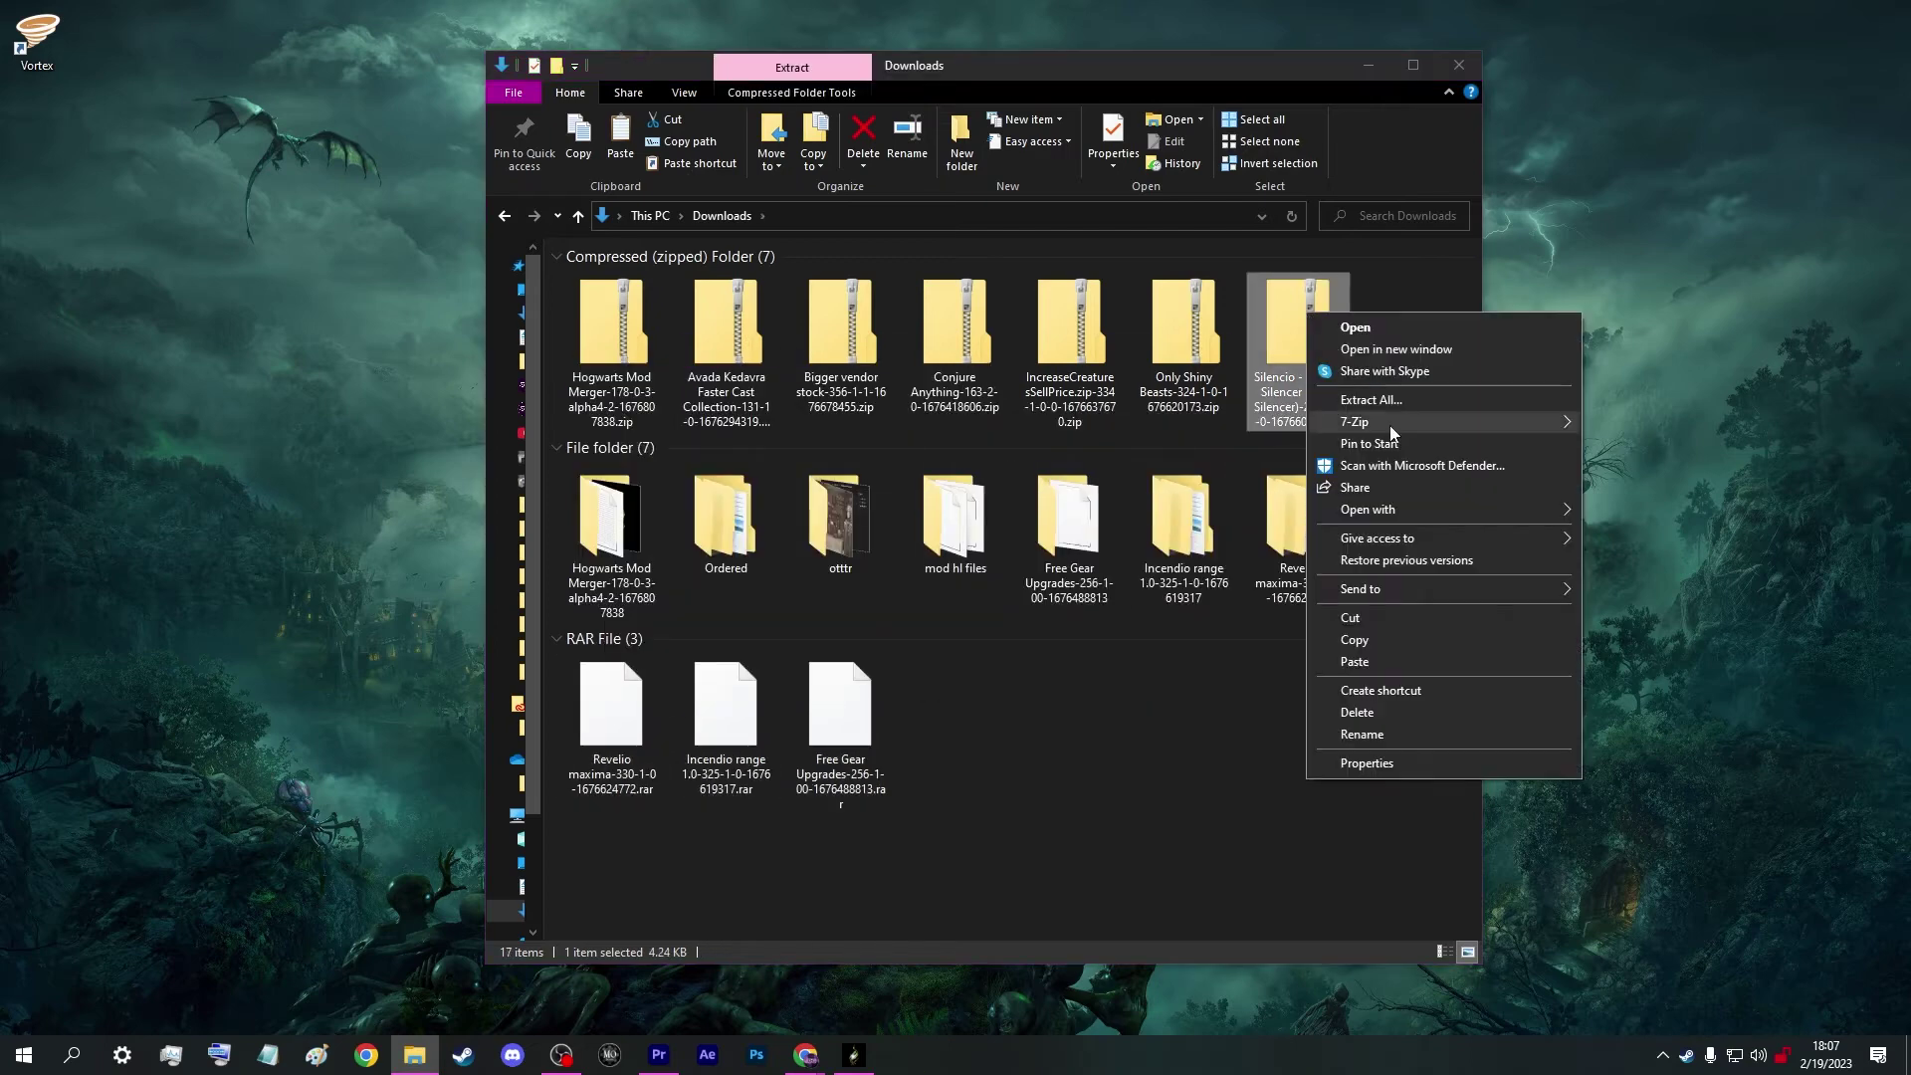
pyautogui.rightClick(1192, 320)
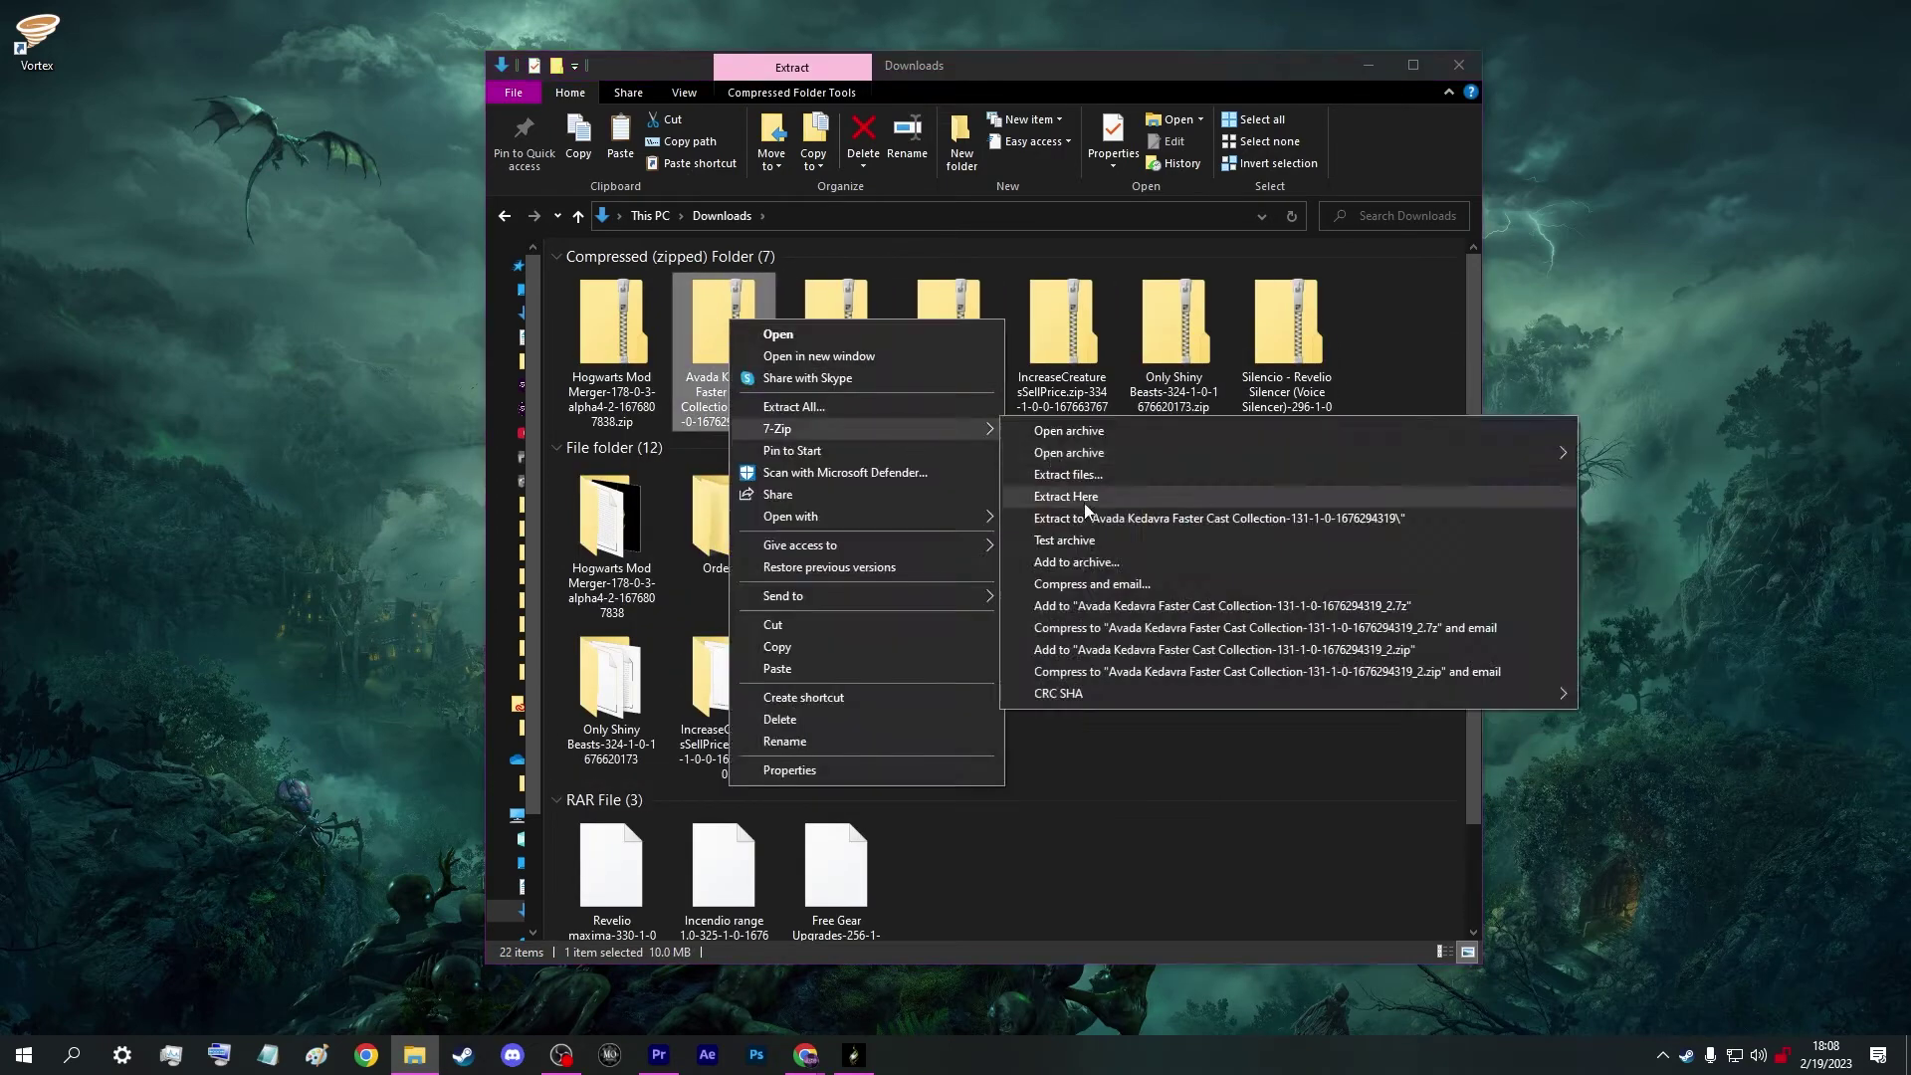
pyautogui.write('M')
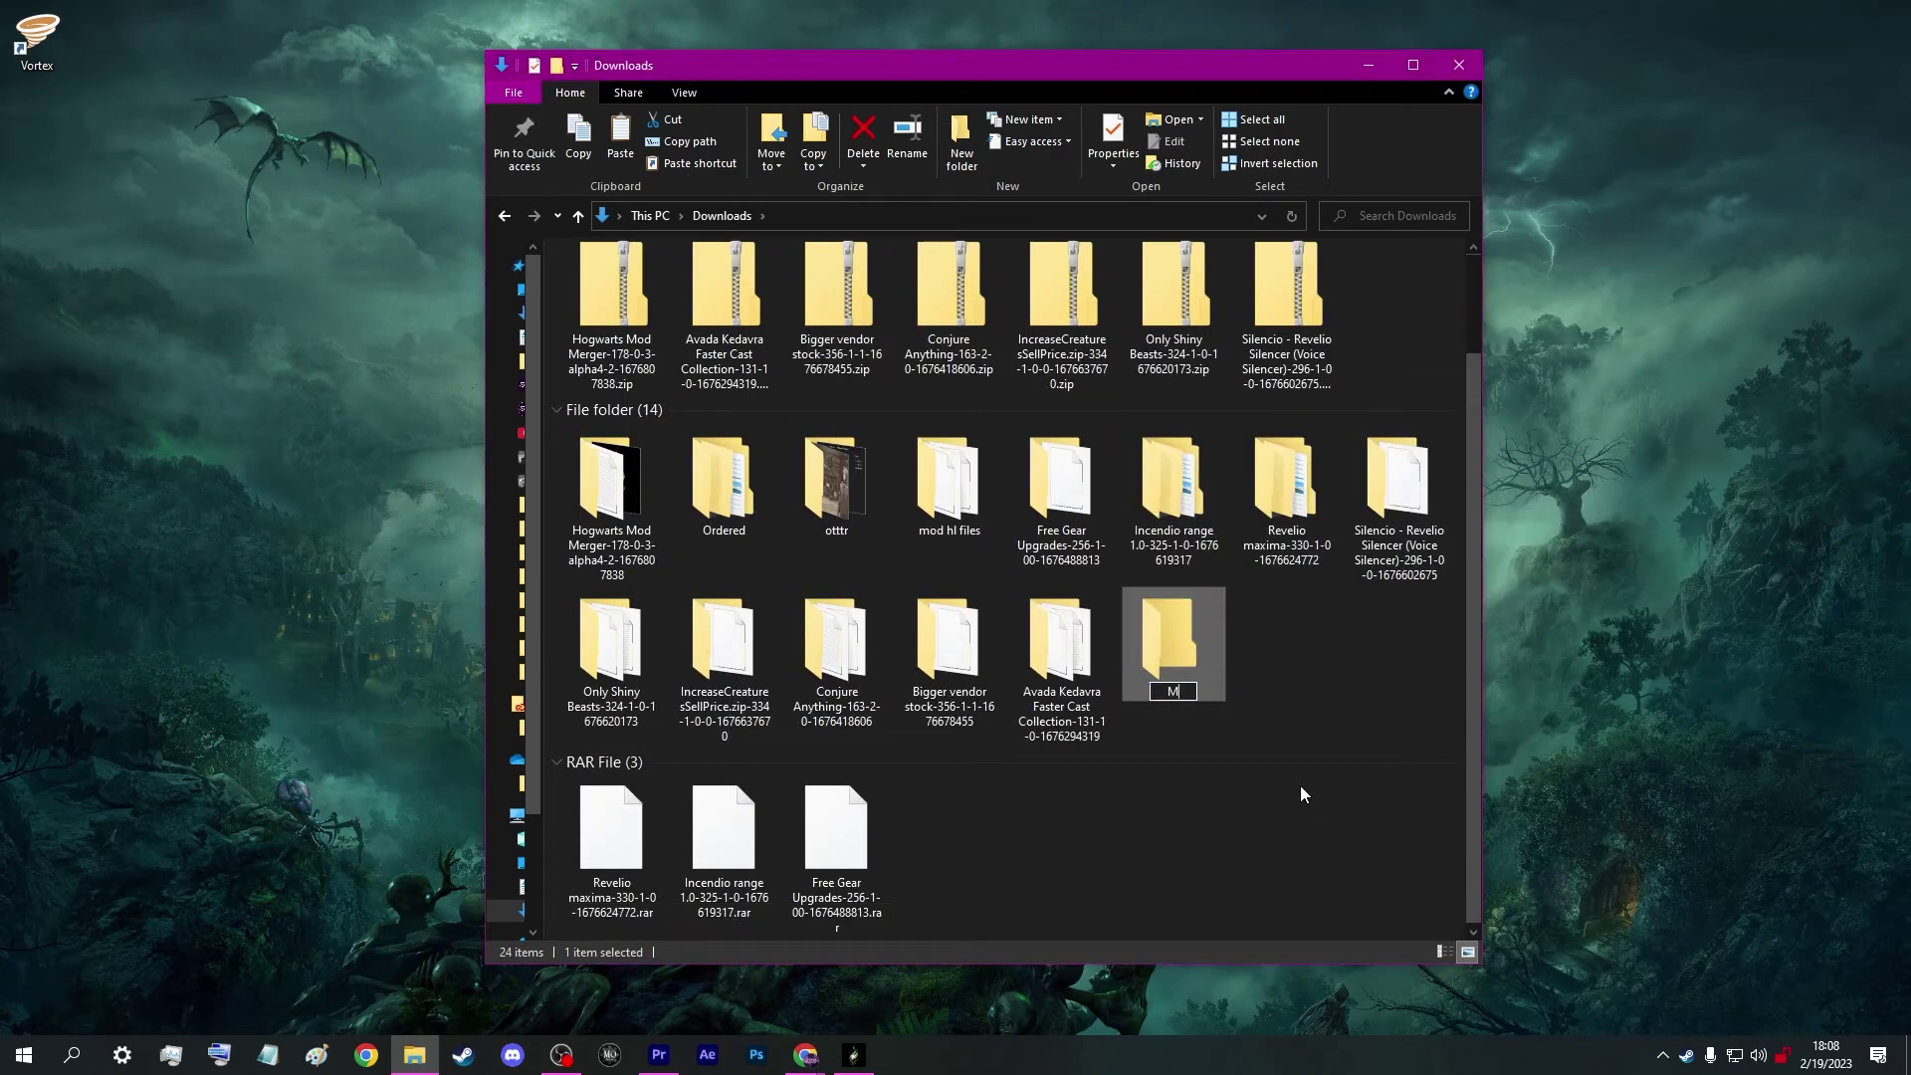
pyautogui.write('ODS TO MERGE')
pyautogui.press('Return')
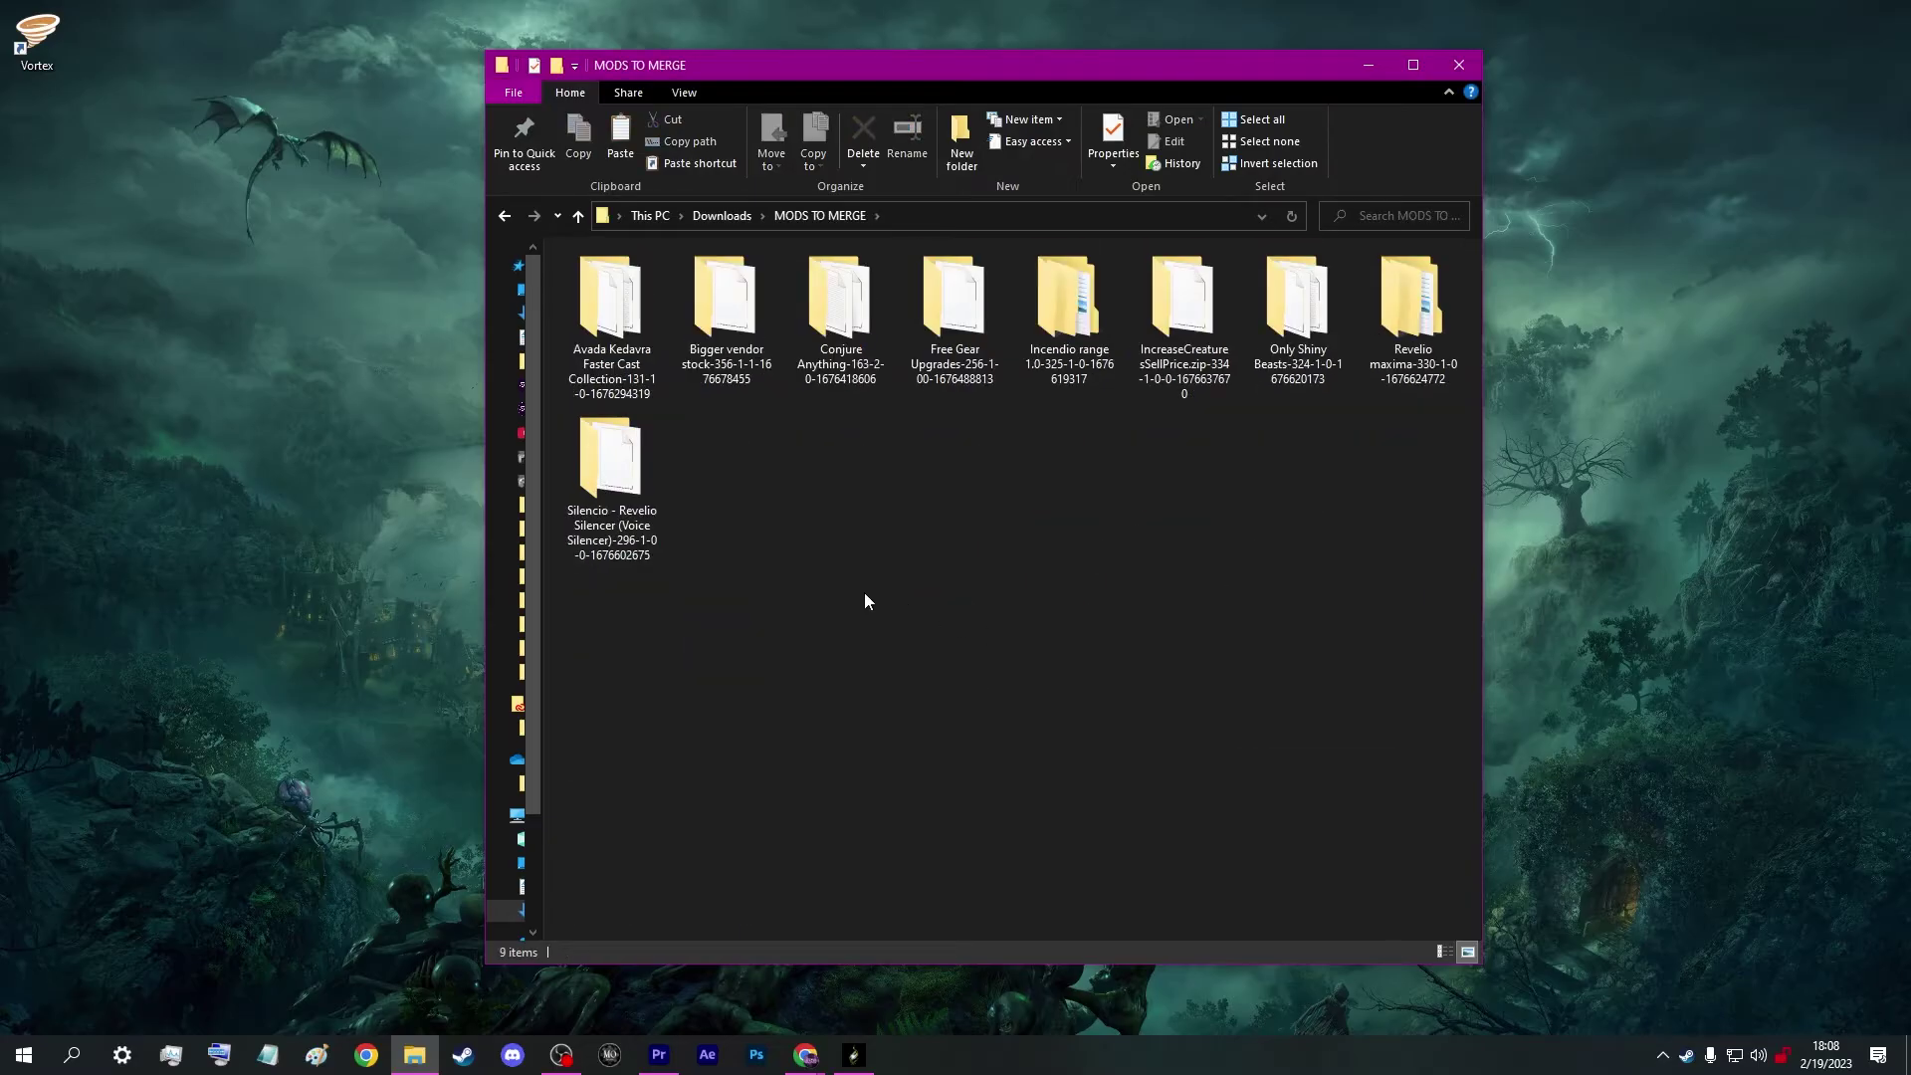
# - Add the 10-second Avada Kedavra cooldown pak, showing mod folders as large icons
pyautogui.click(1368, 66)
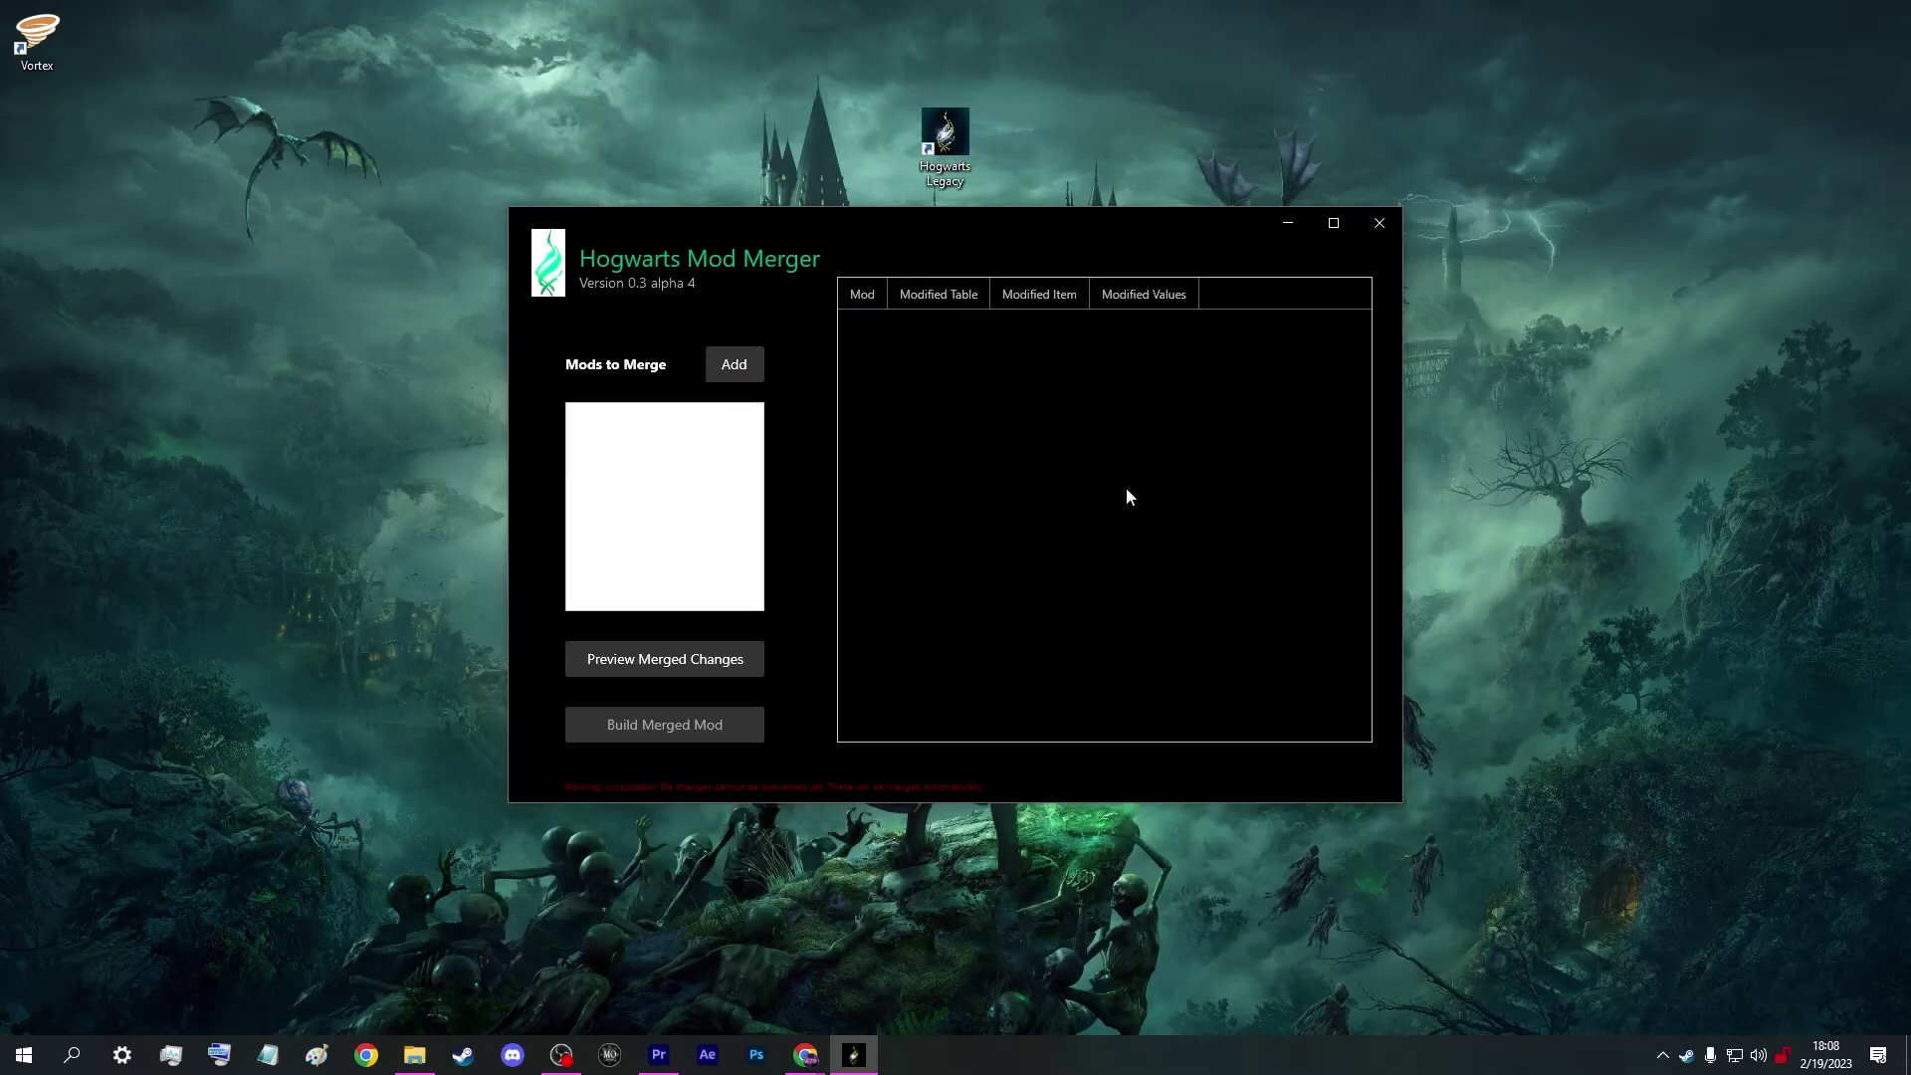
pyautogui.click(733, 368)
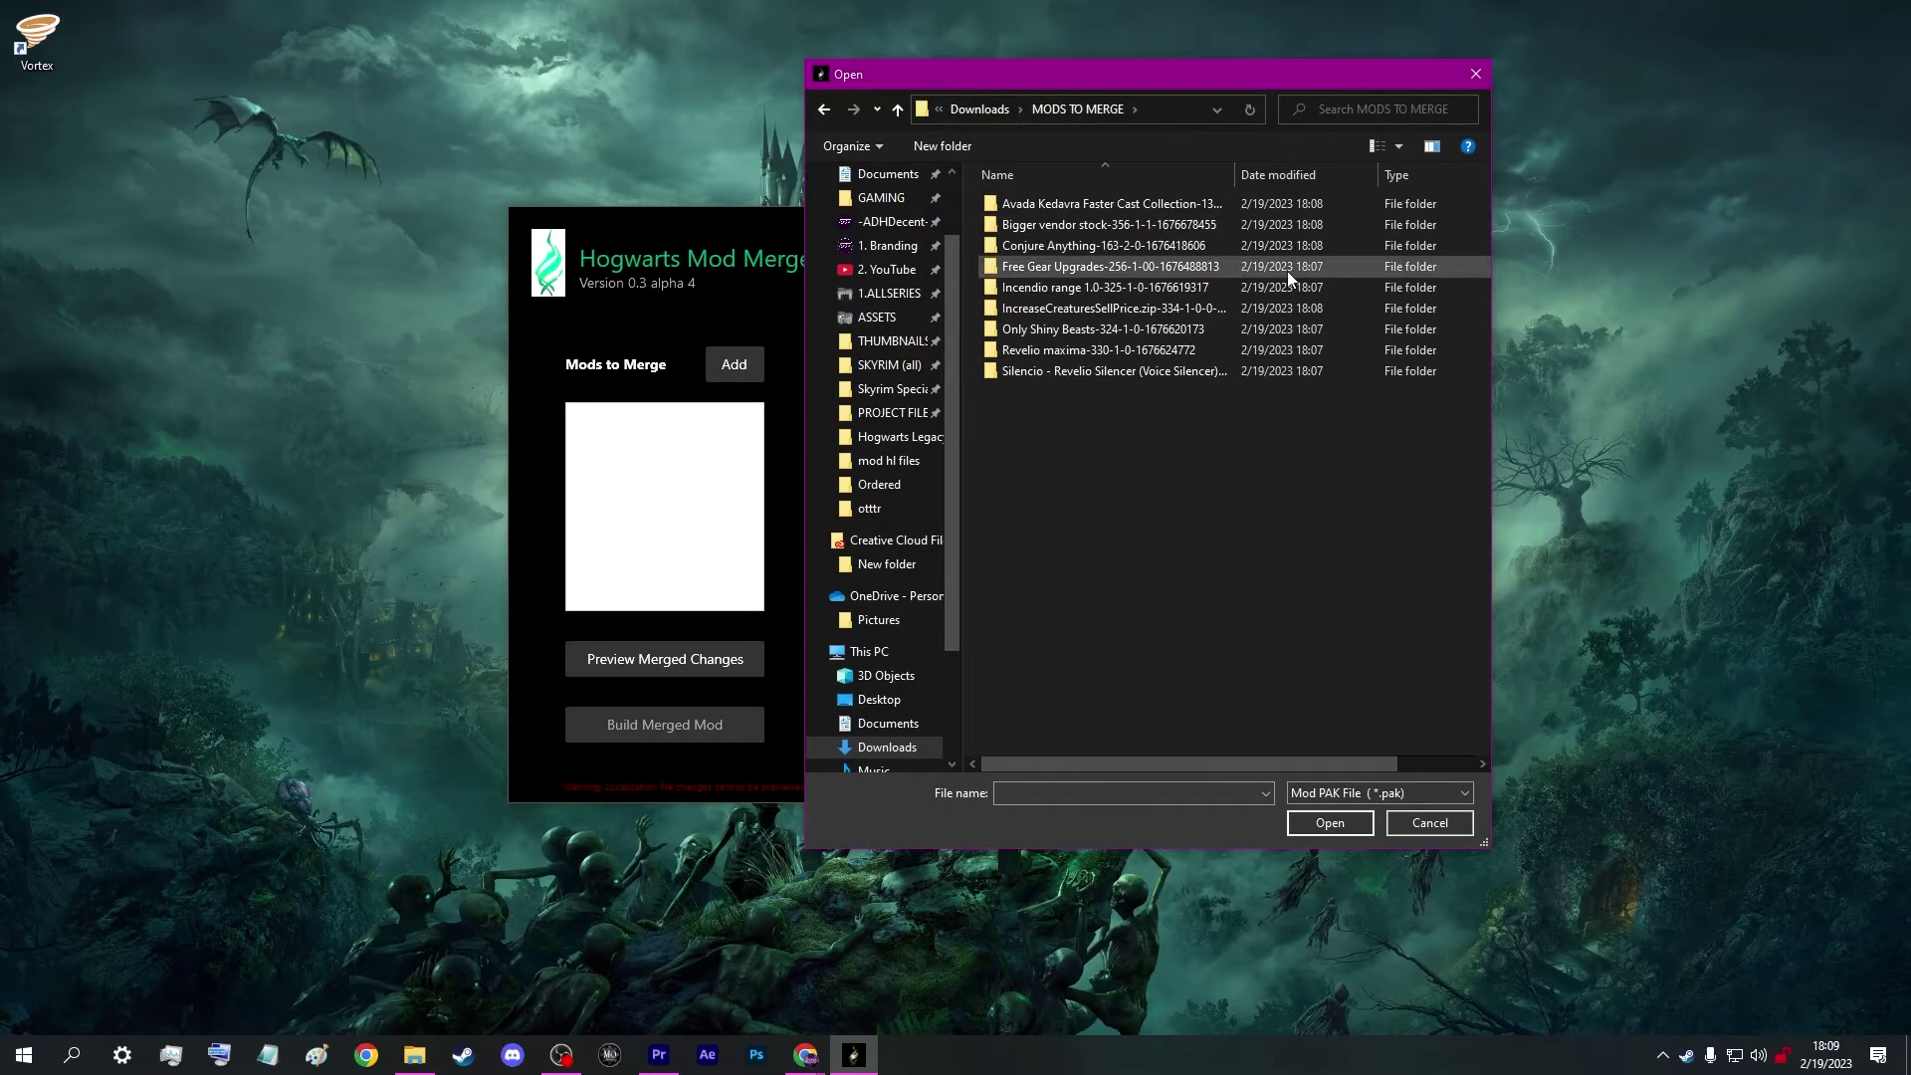
pyautogui.moveTo(1144, 73); pyautogui.dragTo(682, 96)
pyautogui.moveTo(1028, 448); pyautogui.dragTo(1675, 448)
pyautogui.rightClick(1158, 453)
pyautogui.moveTo(1267, 464)
pyautogui.click(1422, 488)
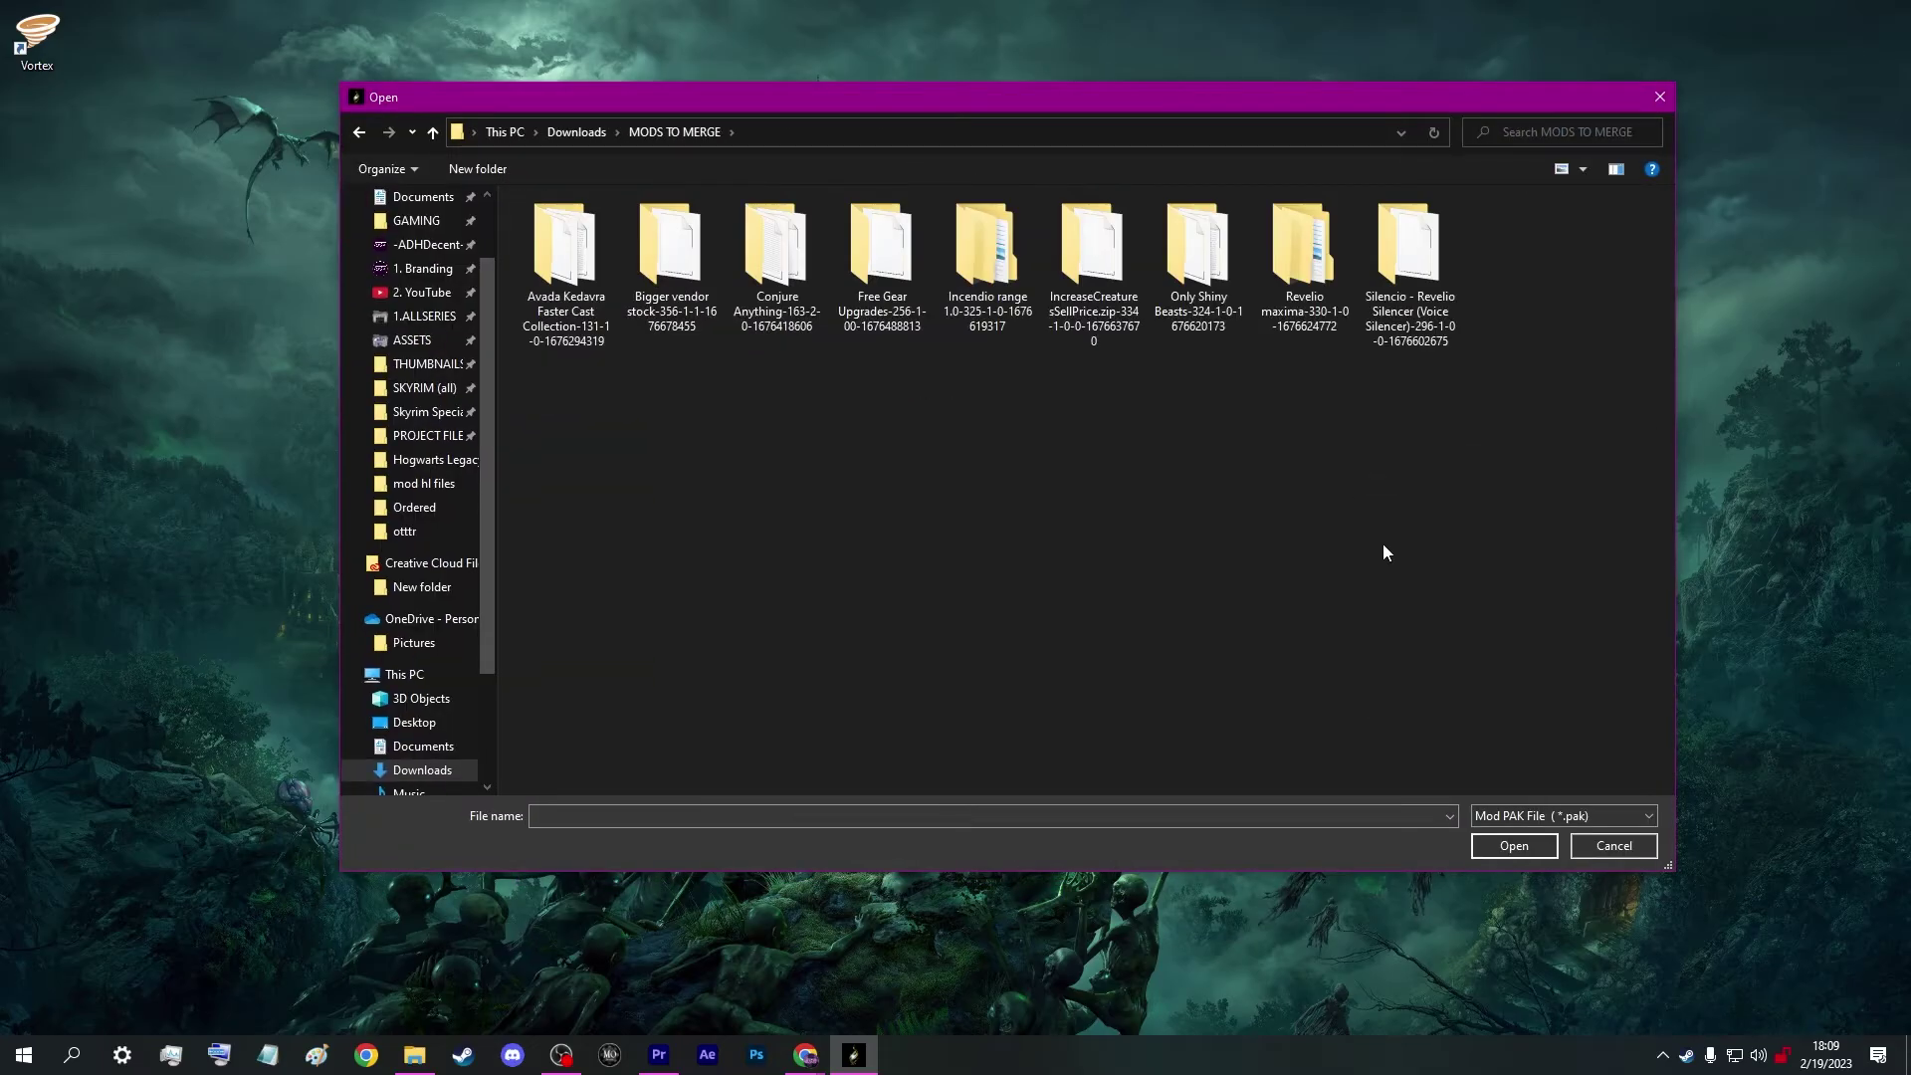
pyautogui.doubleClick(566, 261)
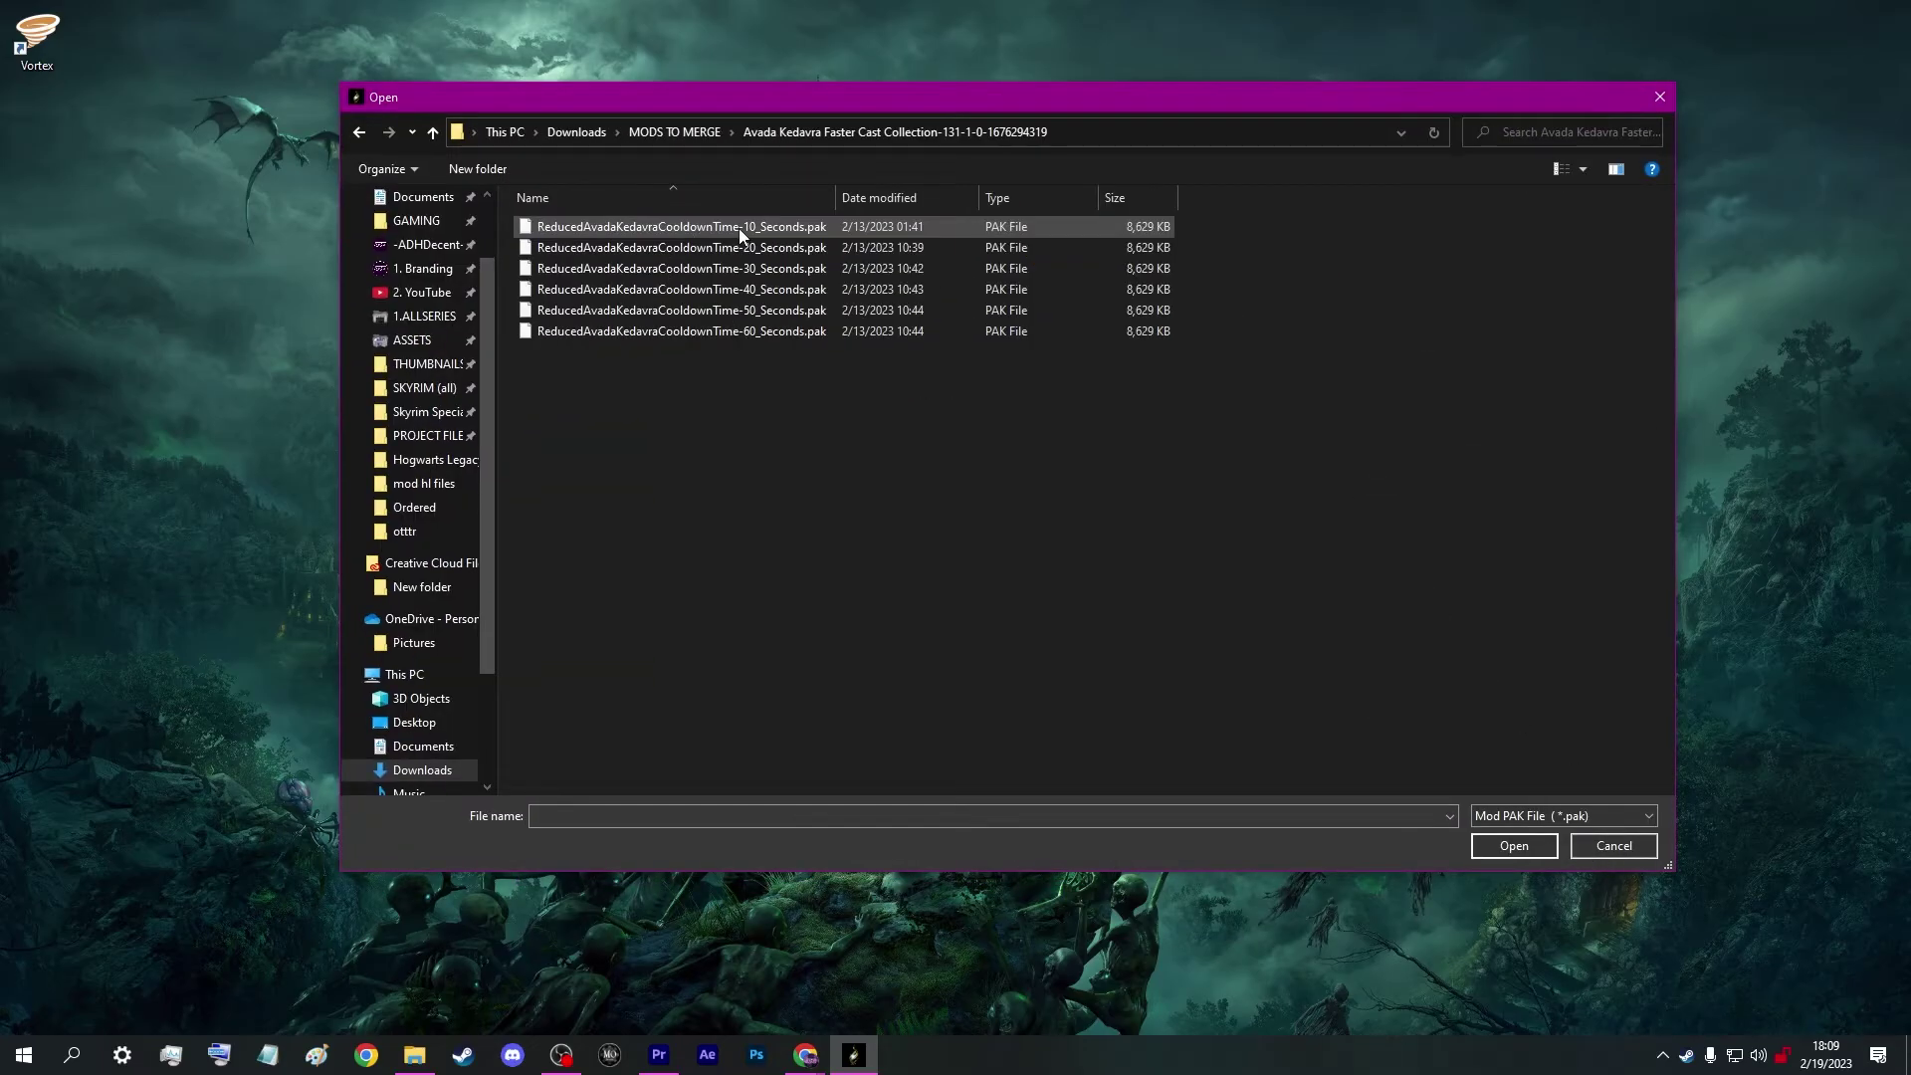
pyautogui.doubleClick(728, 231)
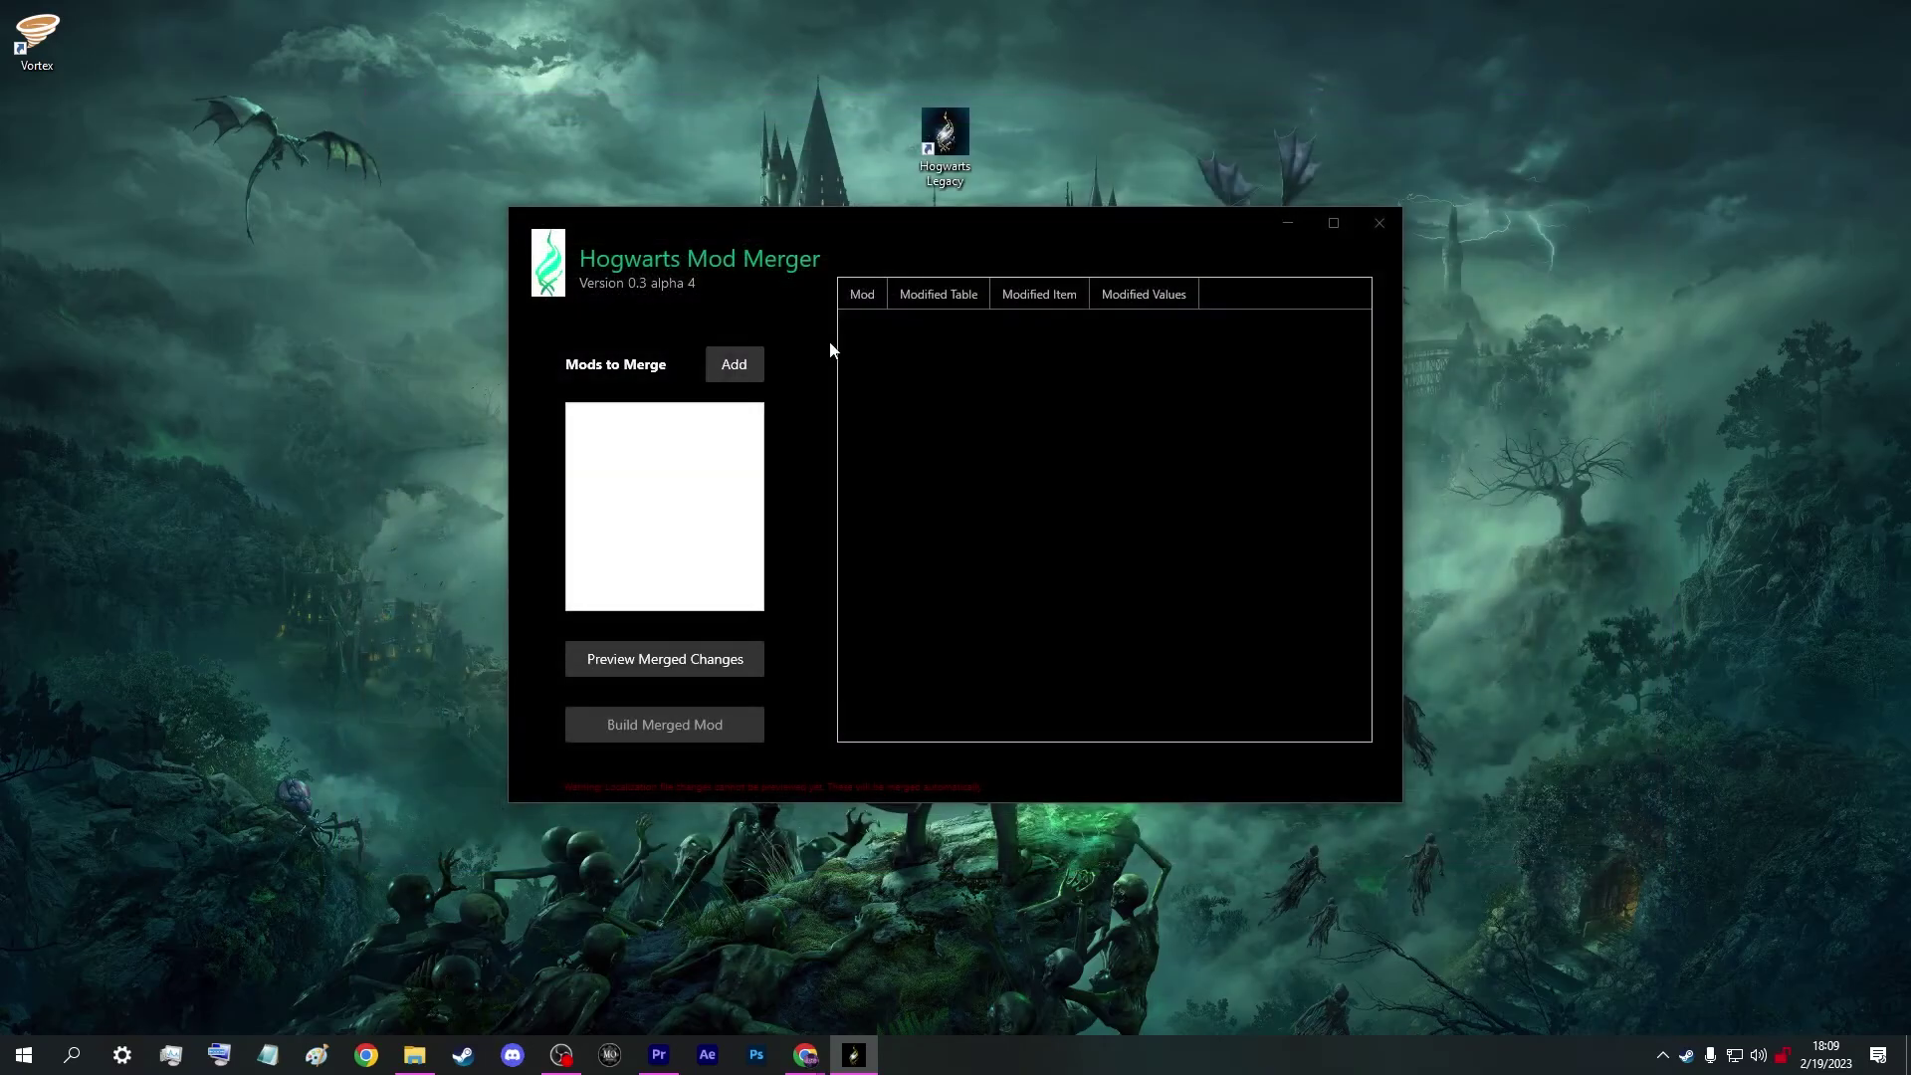
# - Add Free_Gear_Upgrade.pak and the Incendio range pak from MODS TO MERGE
pyautogui.click(733, 364)
pyautogui.click(675, 131)
pyautogui.doubleClick(901, 239)
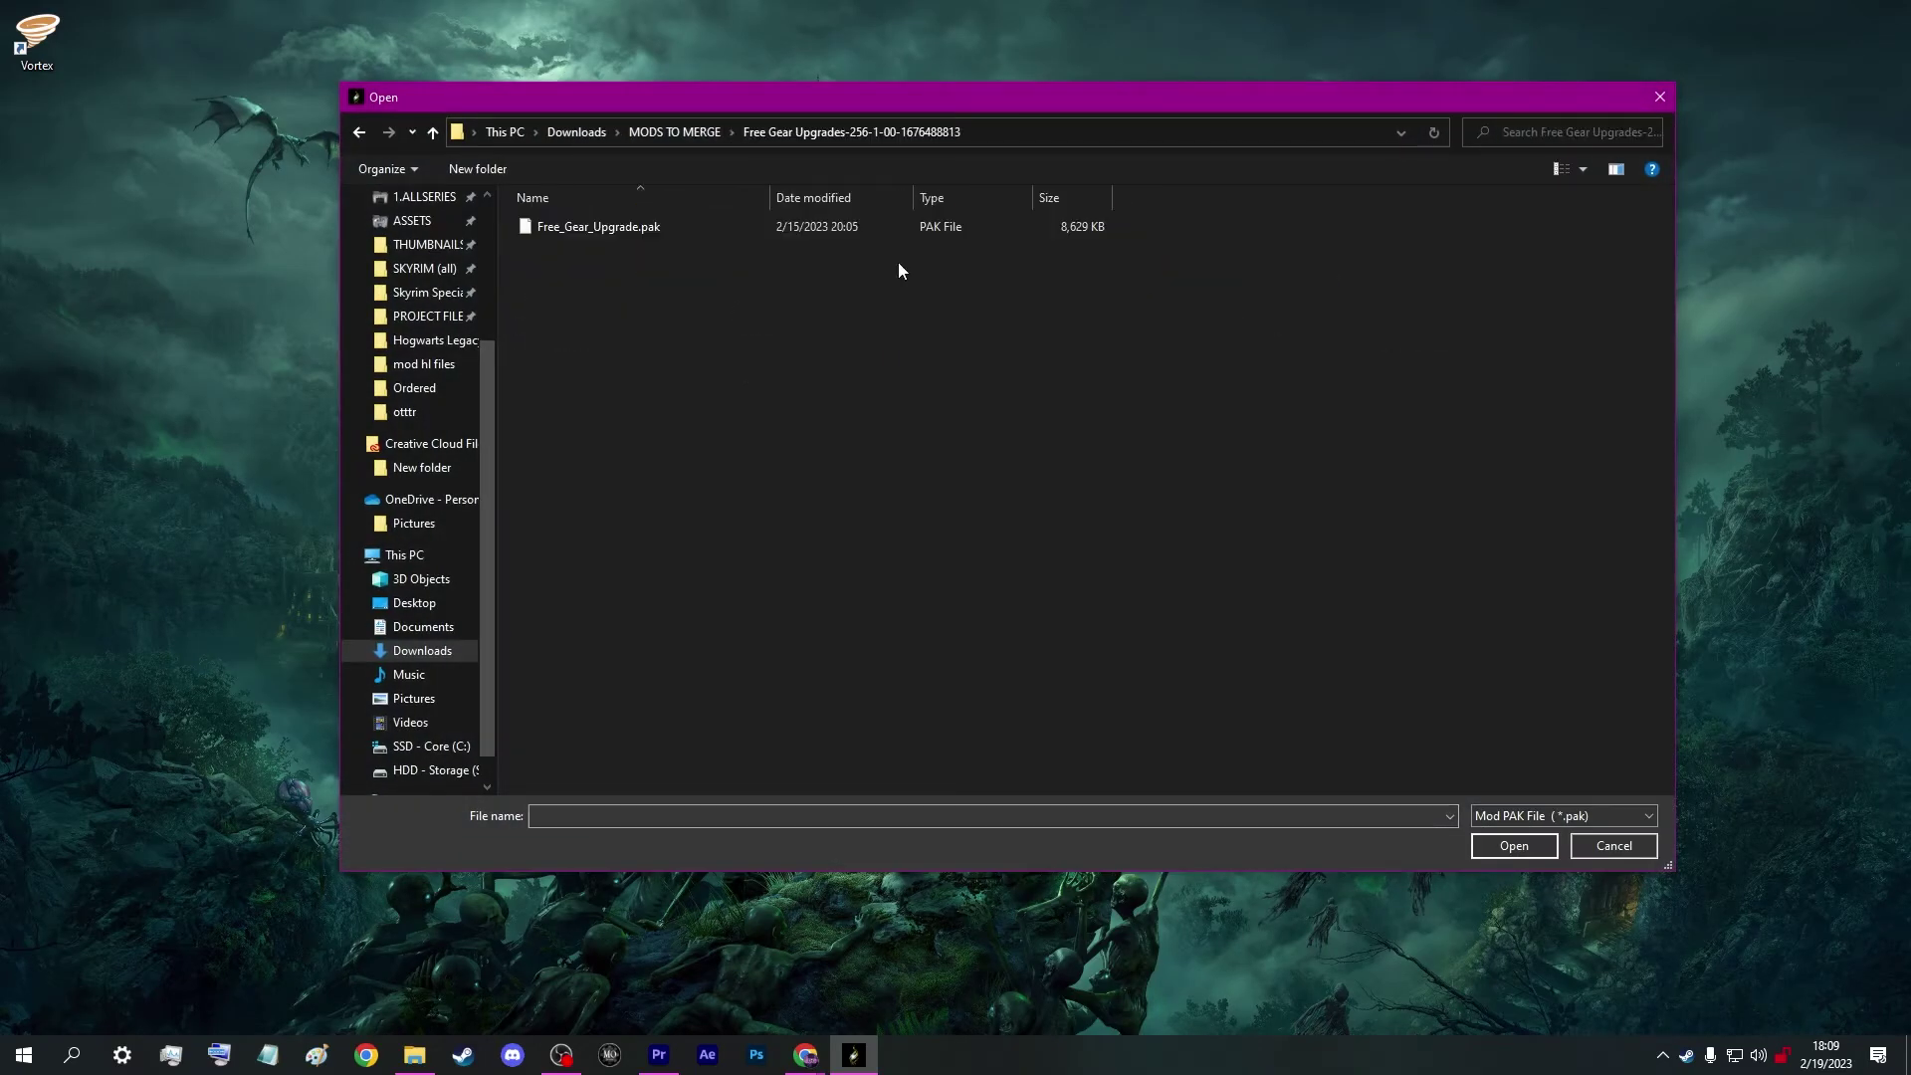
pyautogui.doubleClick(610, 227)
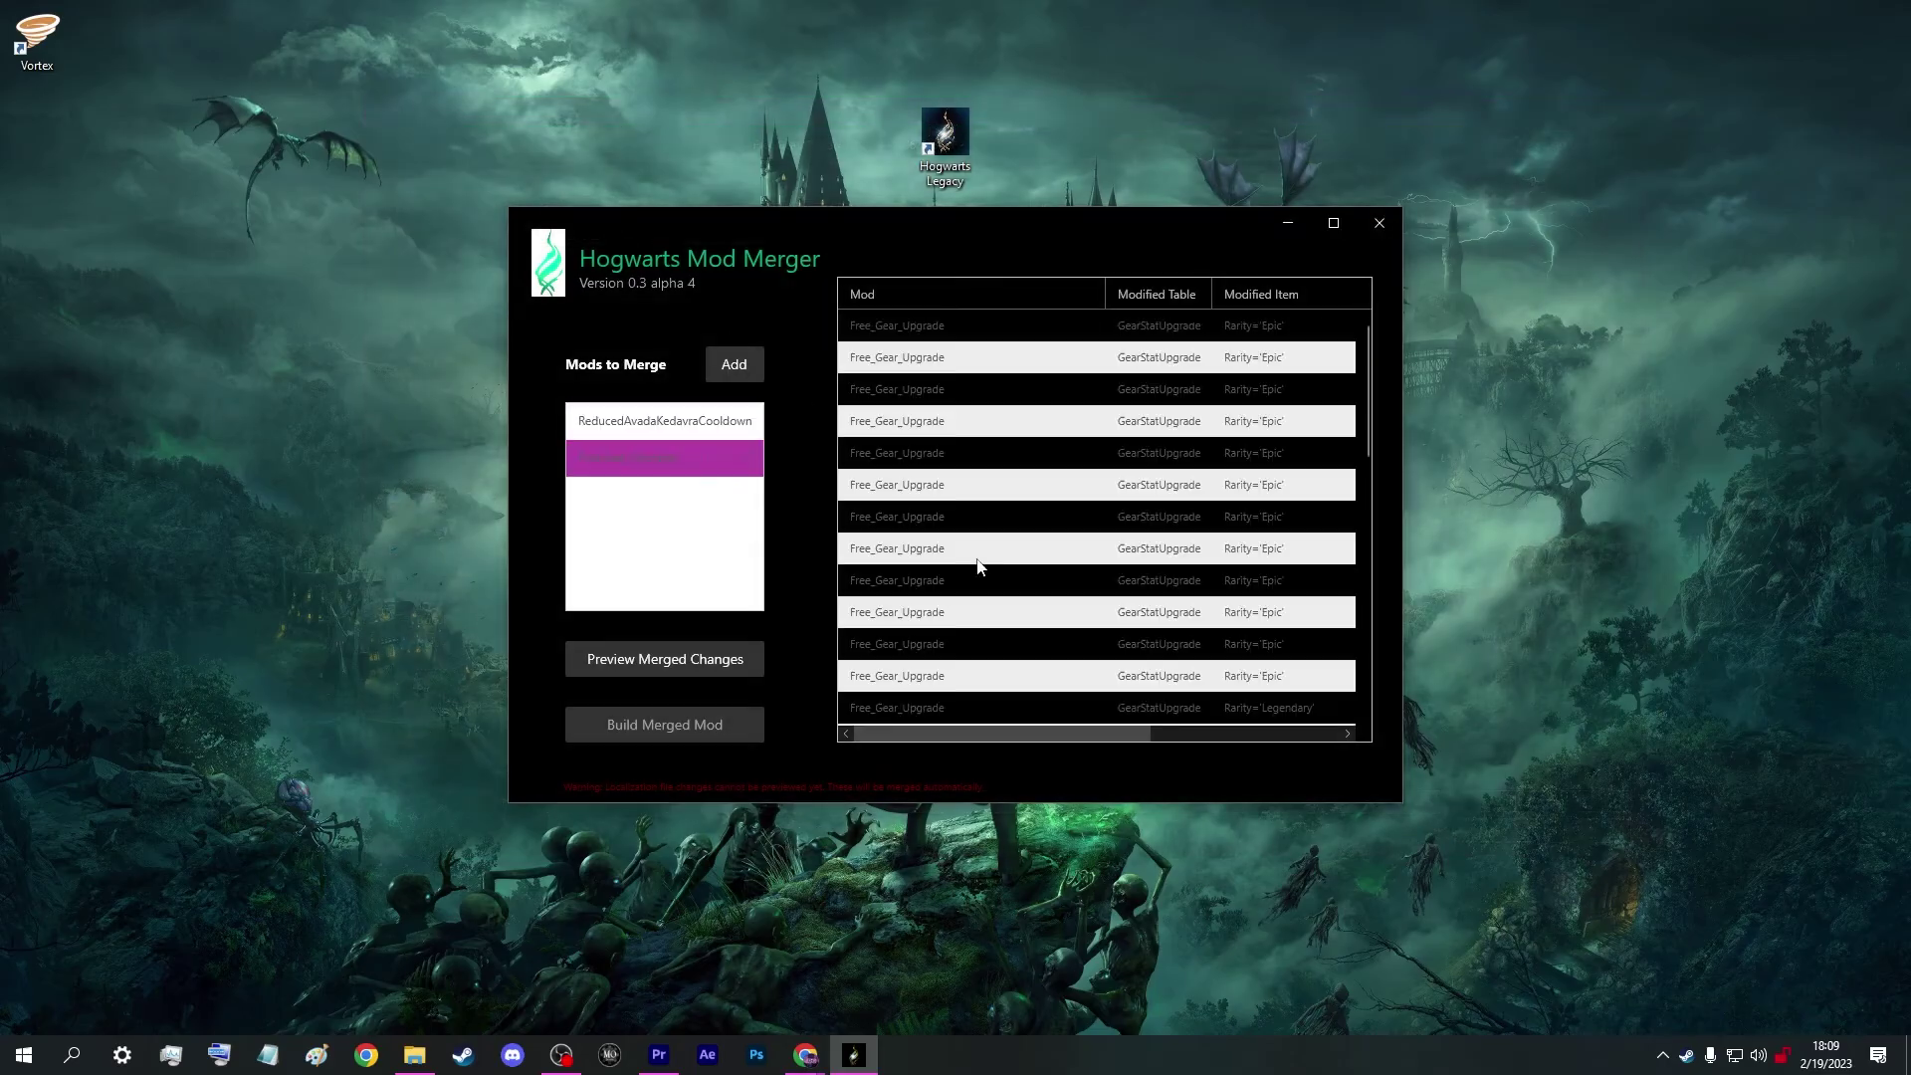
pyautogui.scroll(-10, 980, 566)
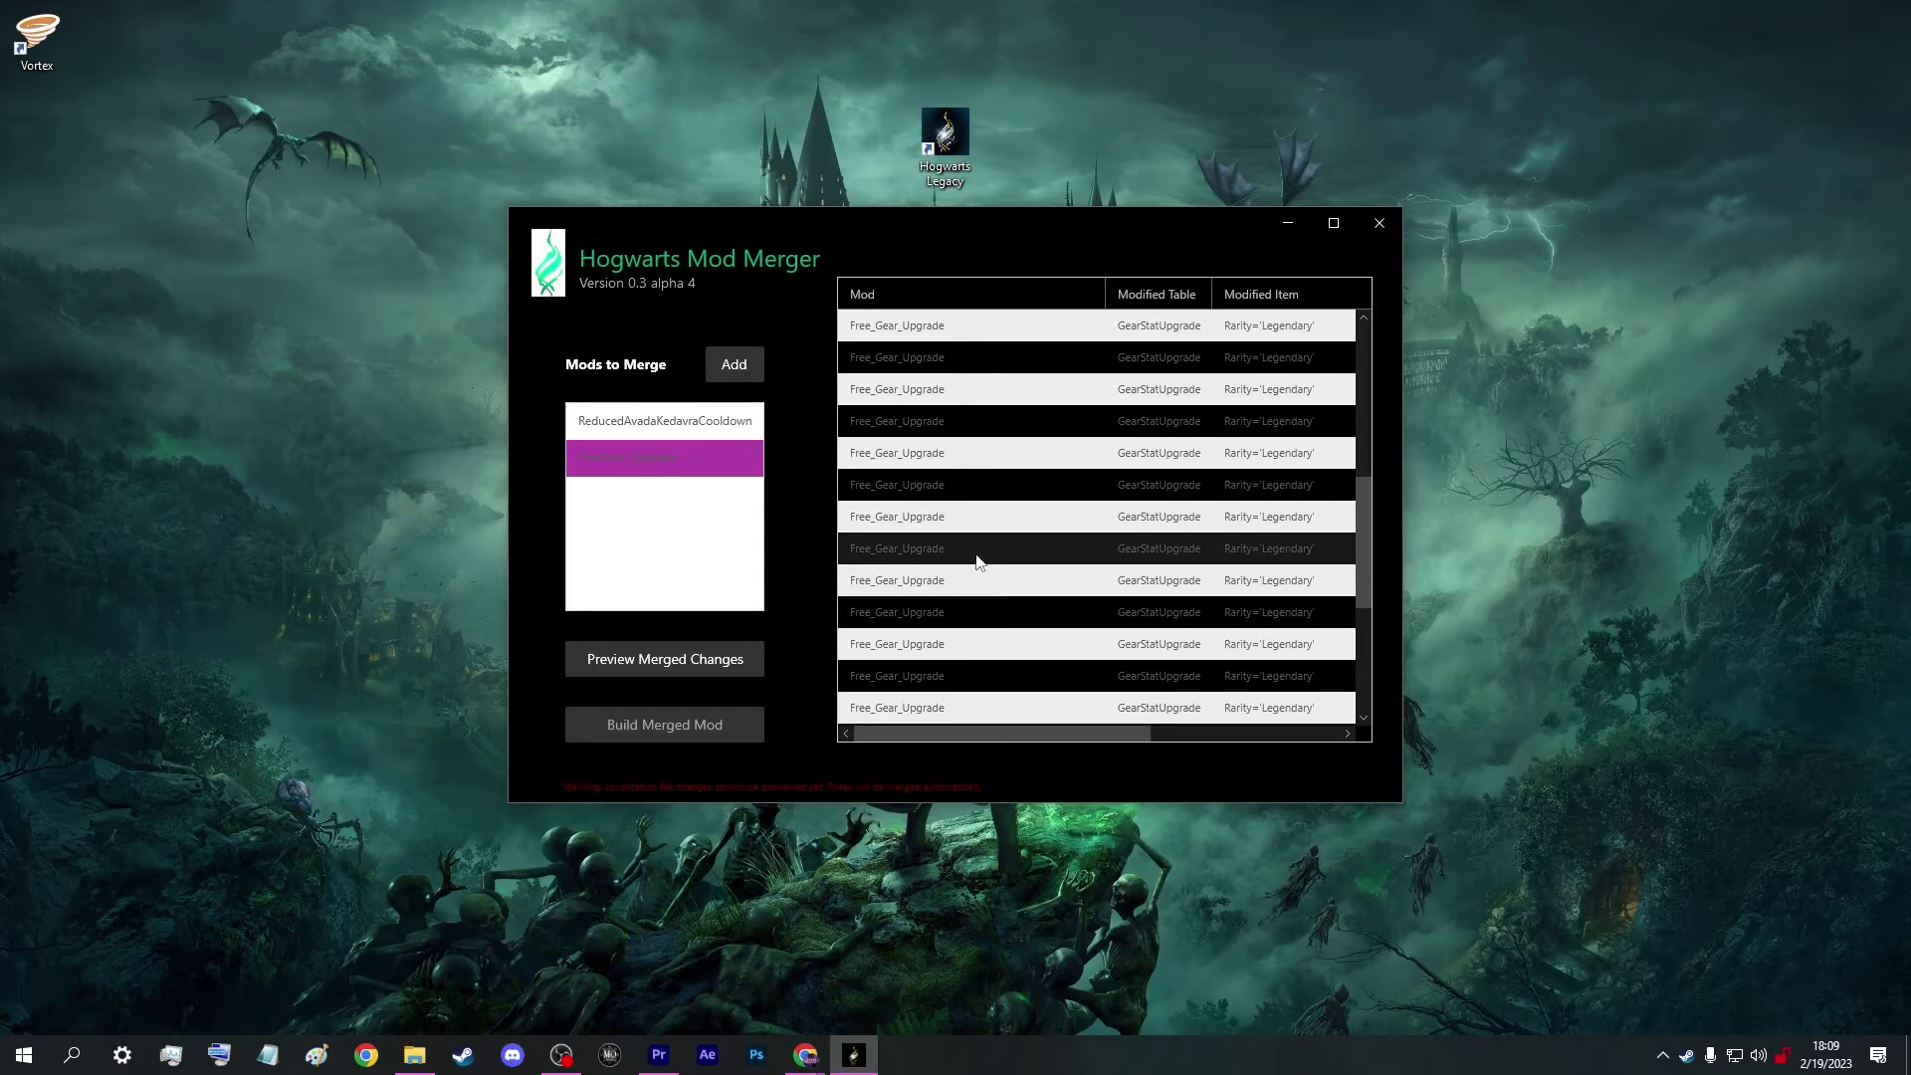
pyautogui.click(734, 369)
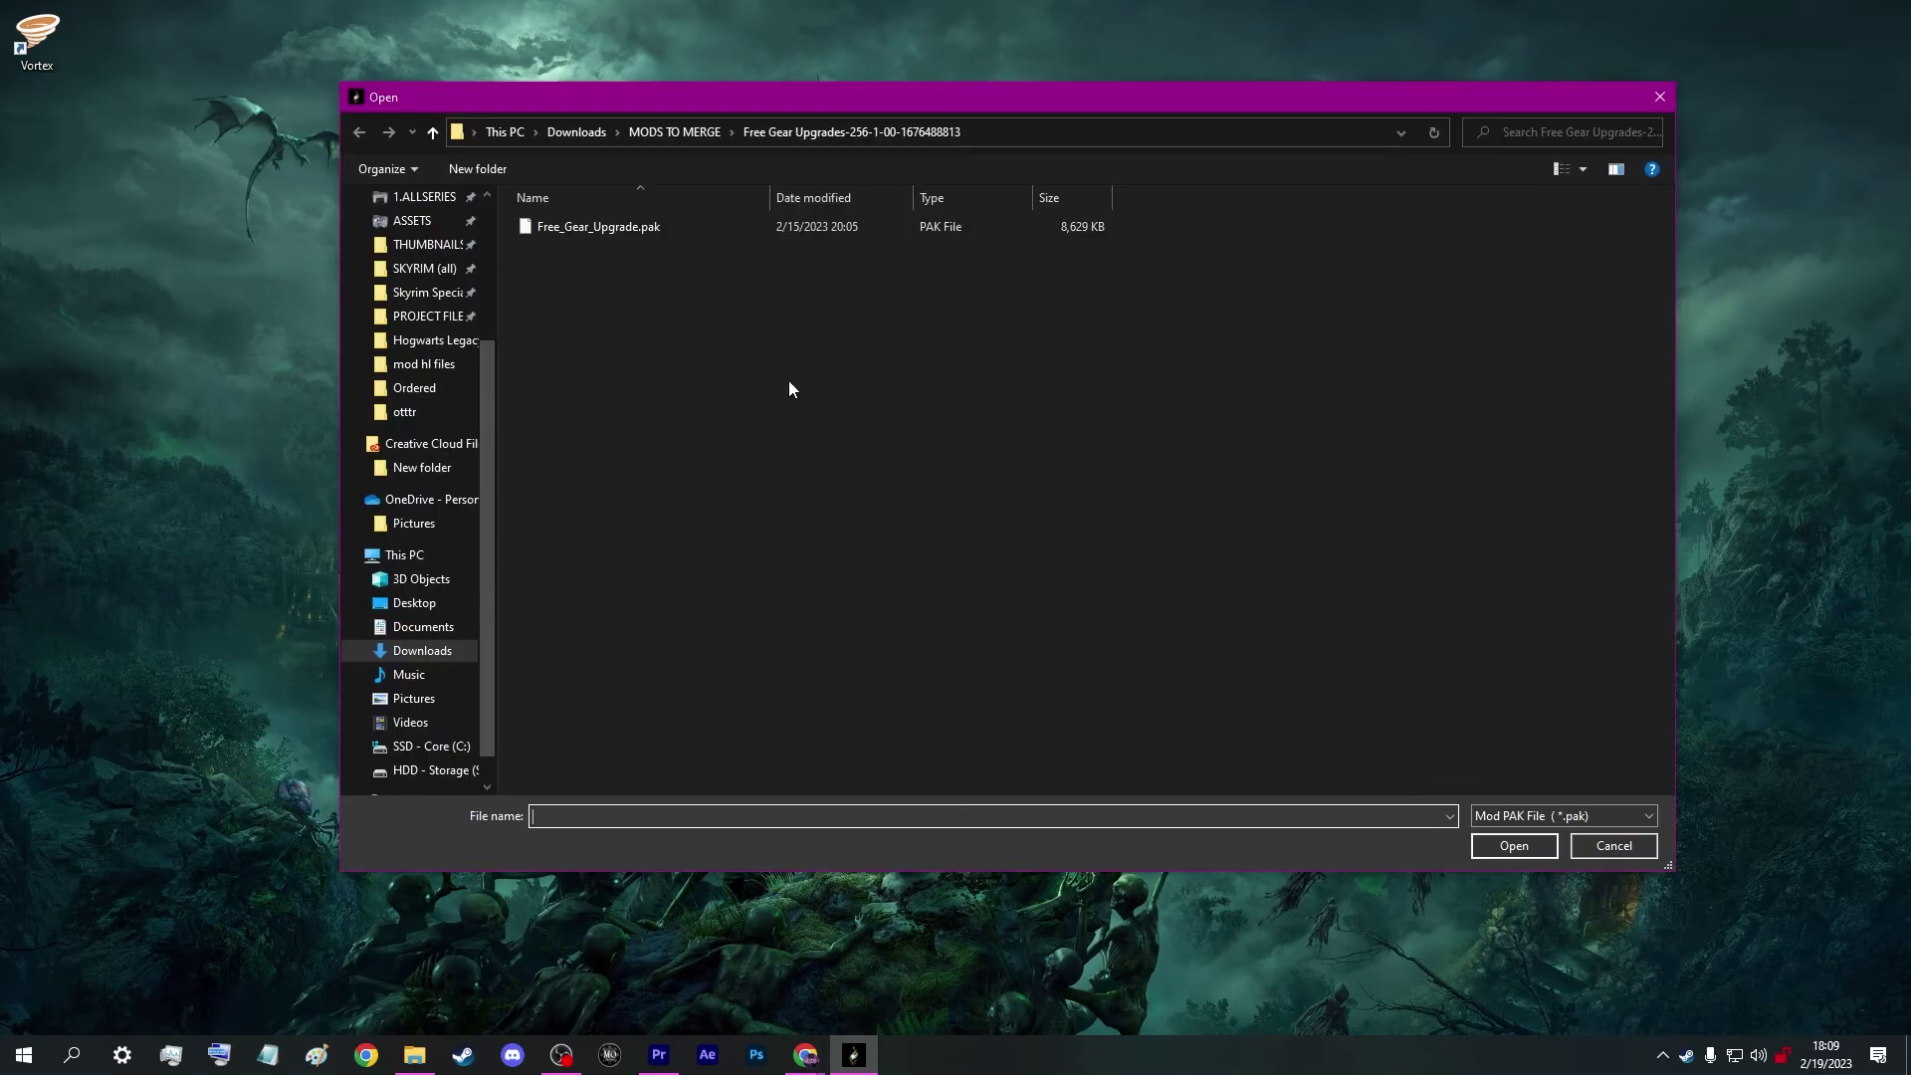
pyautogui.click(675, 131)
pyautogui.doubleClick(991, 266)
pyautogui.doubleClick(601, 229)
pyautogui.doubleClick(602, 229)
pyautogui.doubleClick(601, 229)
pyautogui.doubleClick(601, 229)
pyautogui.doubleClick(601, 229)
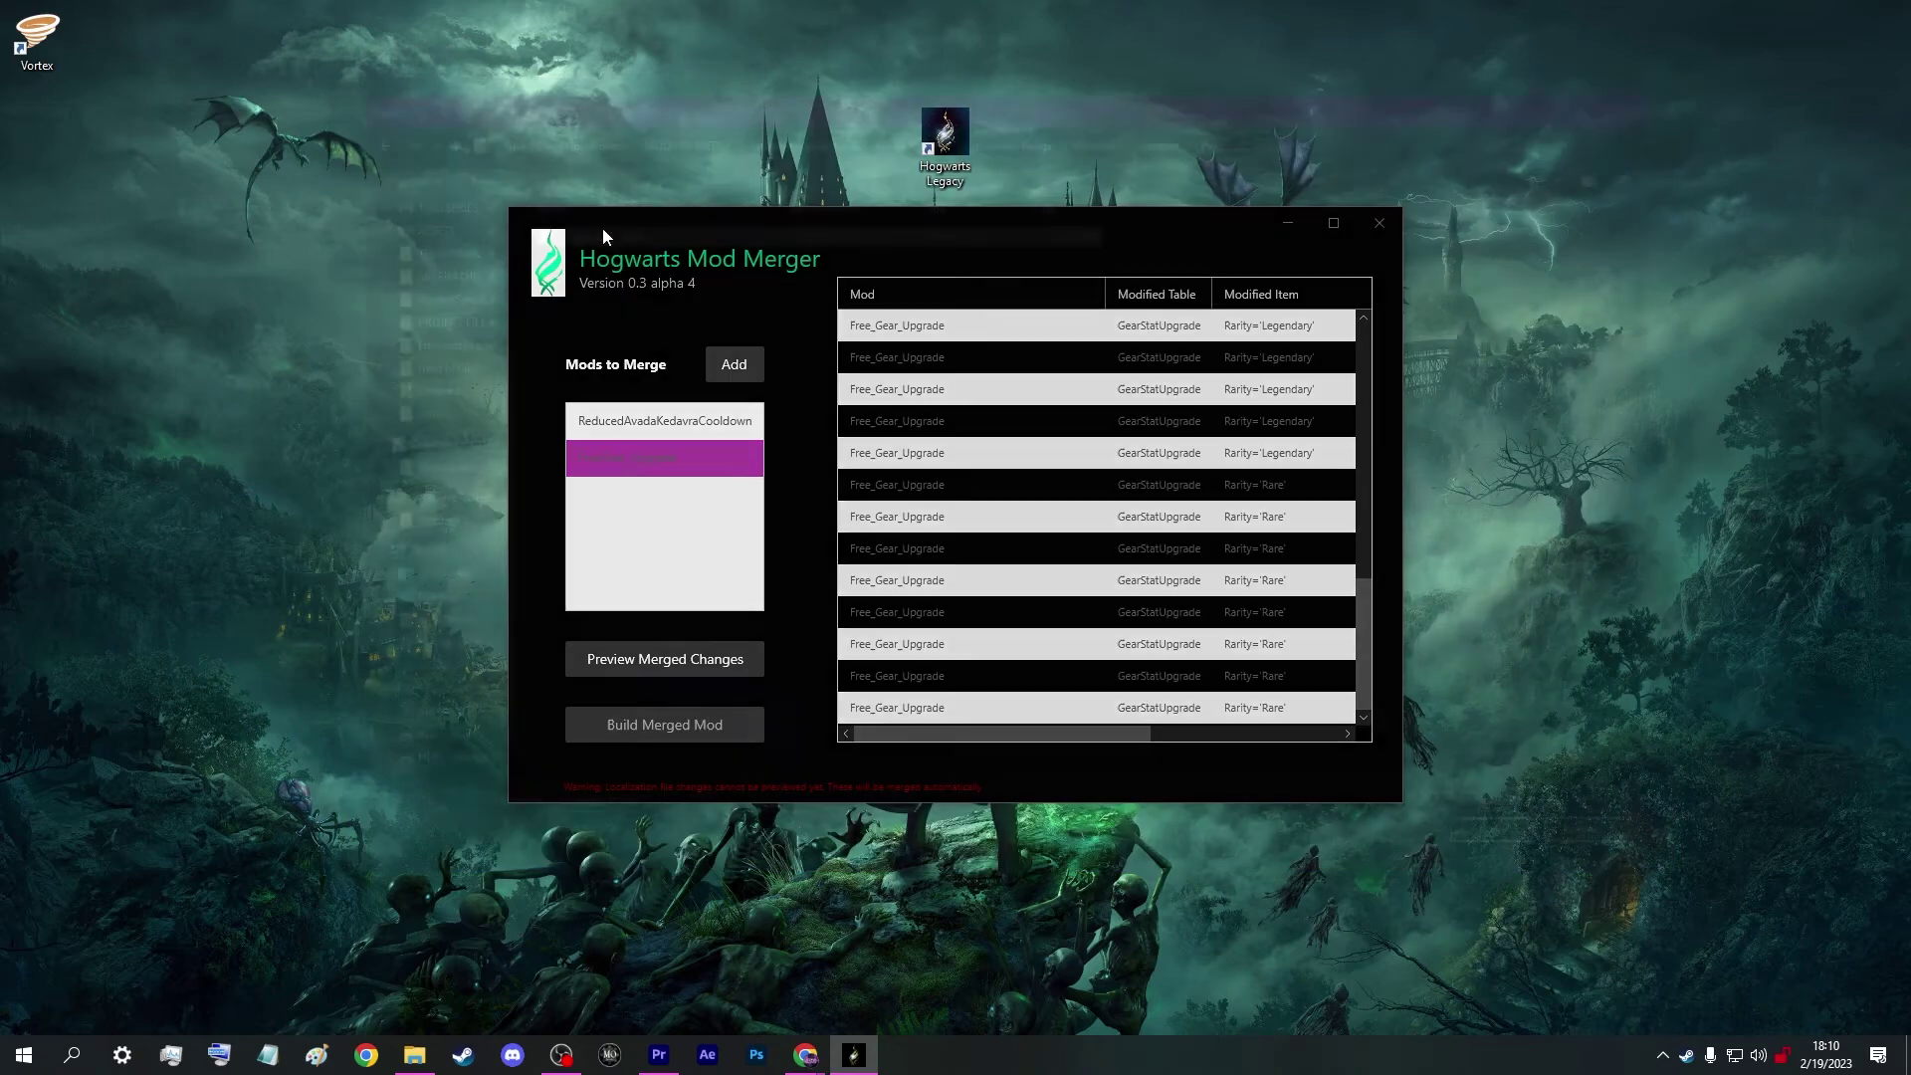
# - Add IncreaseCreaturesSellPrice_P.pak and the Only Shiny Beasts pak
pyautogui.click(734, 368)
pyautogui.click(622, 131)
pyautogui.doubleClick(1092, 255)
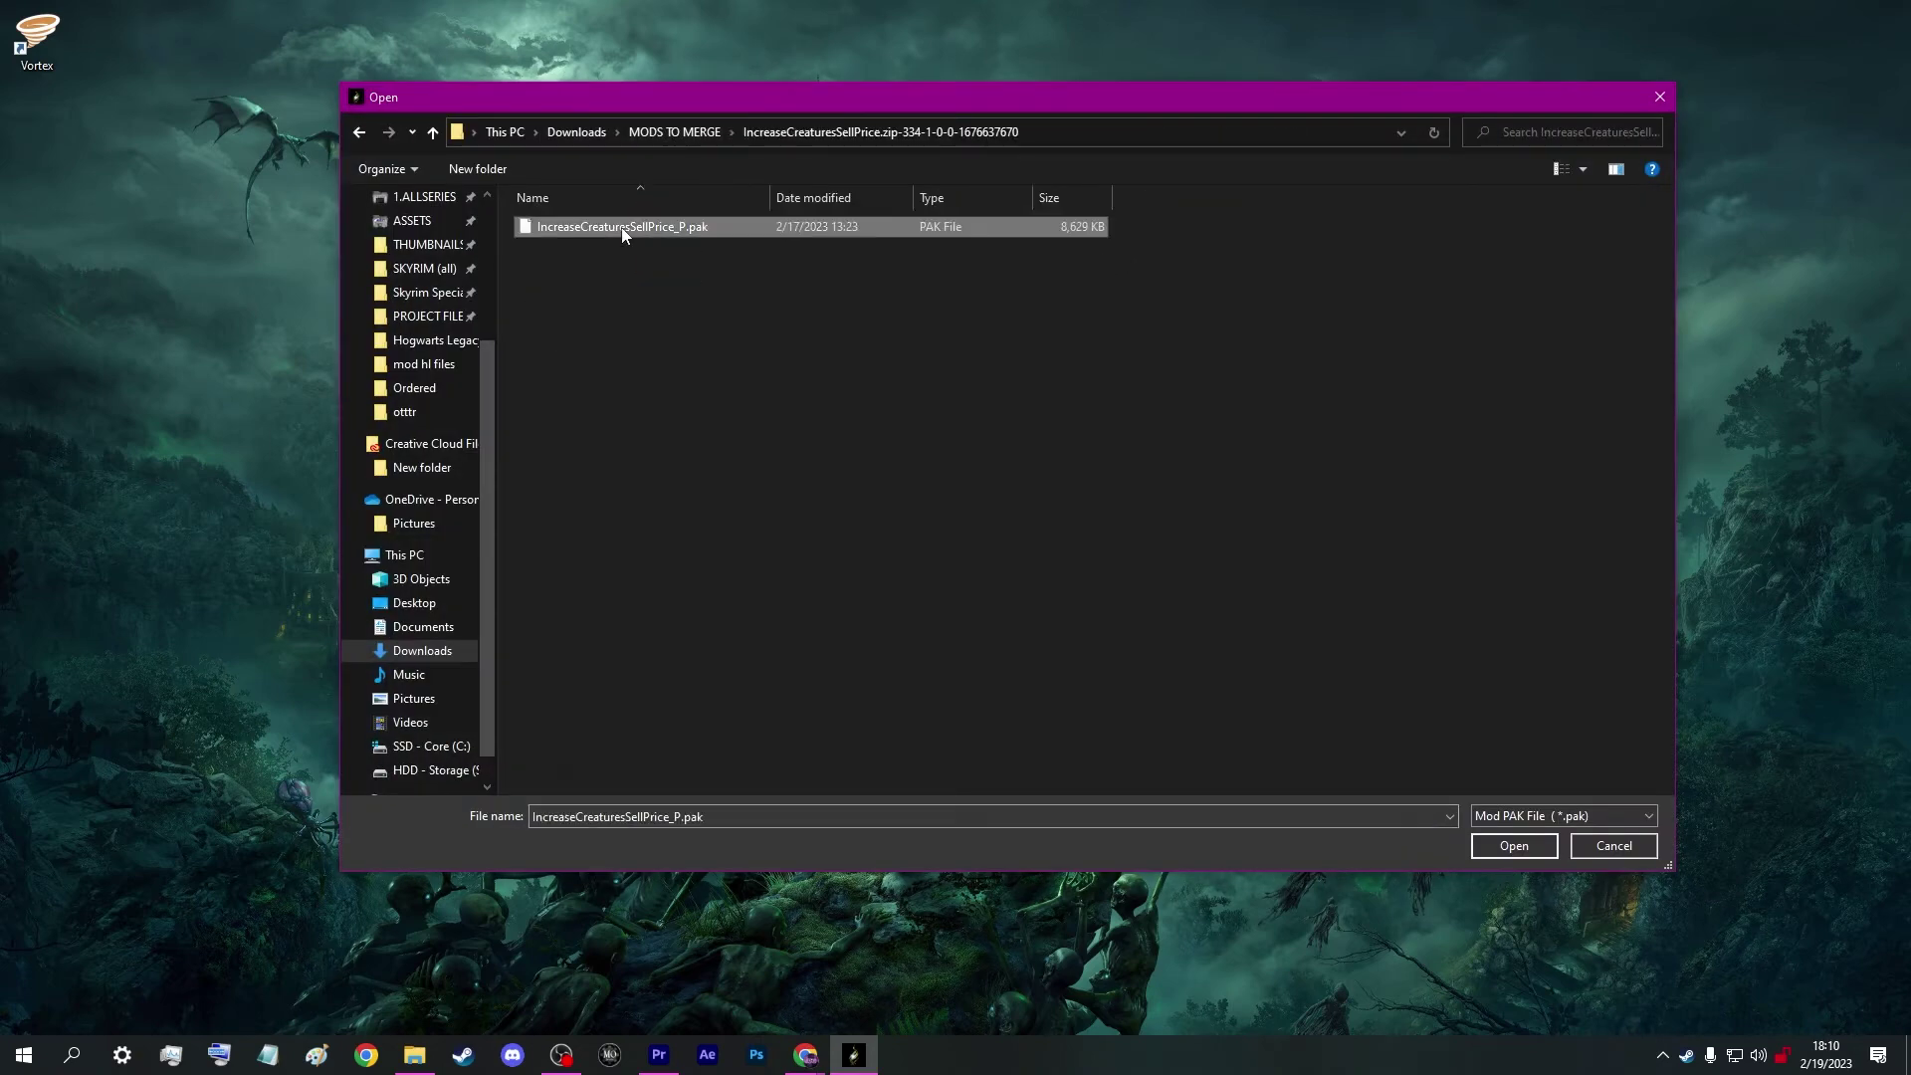
pyautogui.doubleClick(622, 226)
pyautogui.click(733, 368)
pyautogui.click(687, 137)
pyautogui.doubleClick(1092, 299)
pyautogui.doubleClick(622, 226)
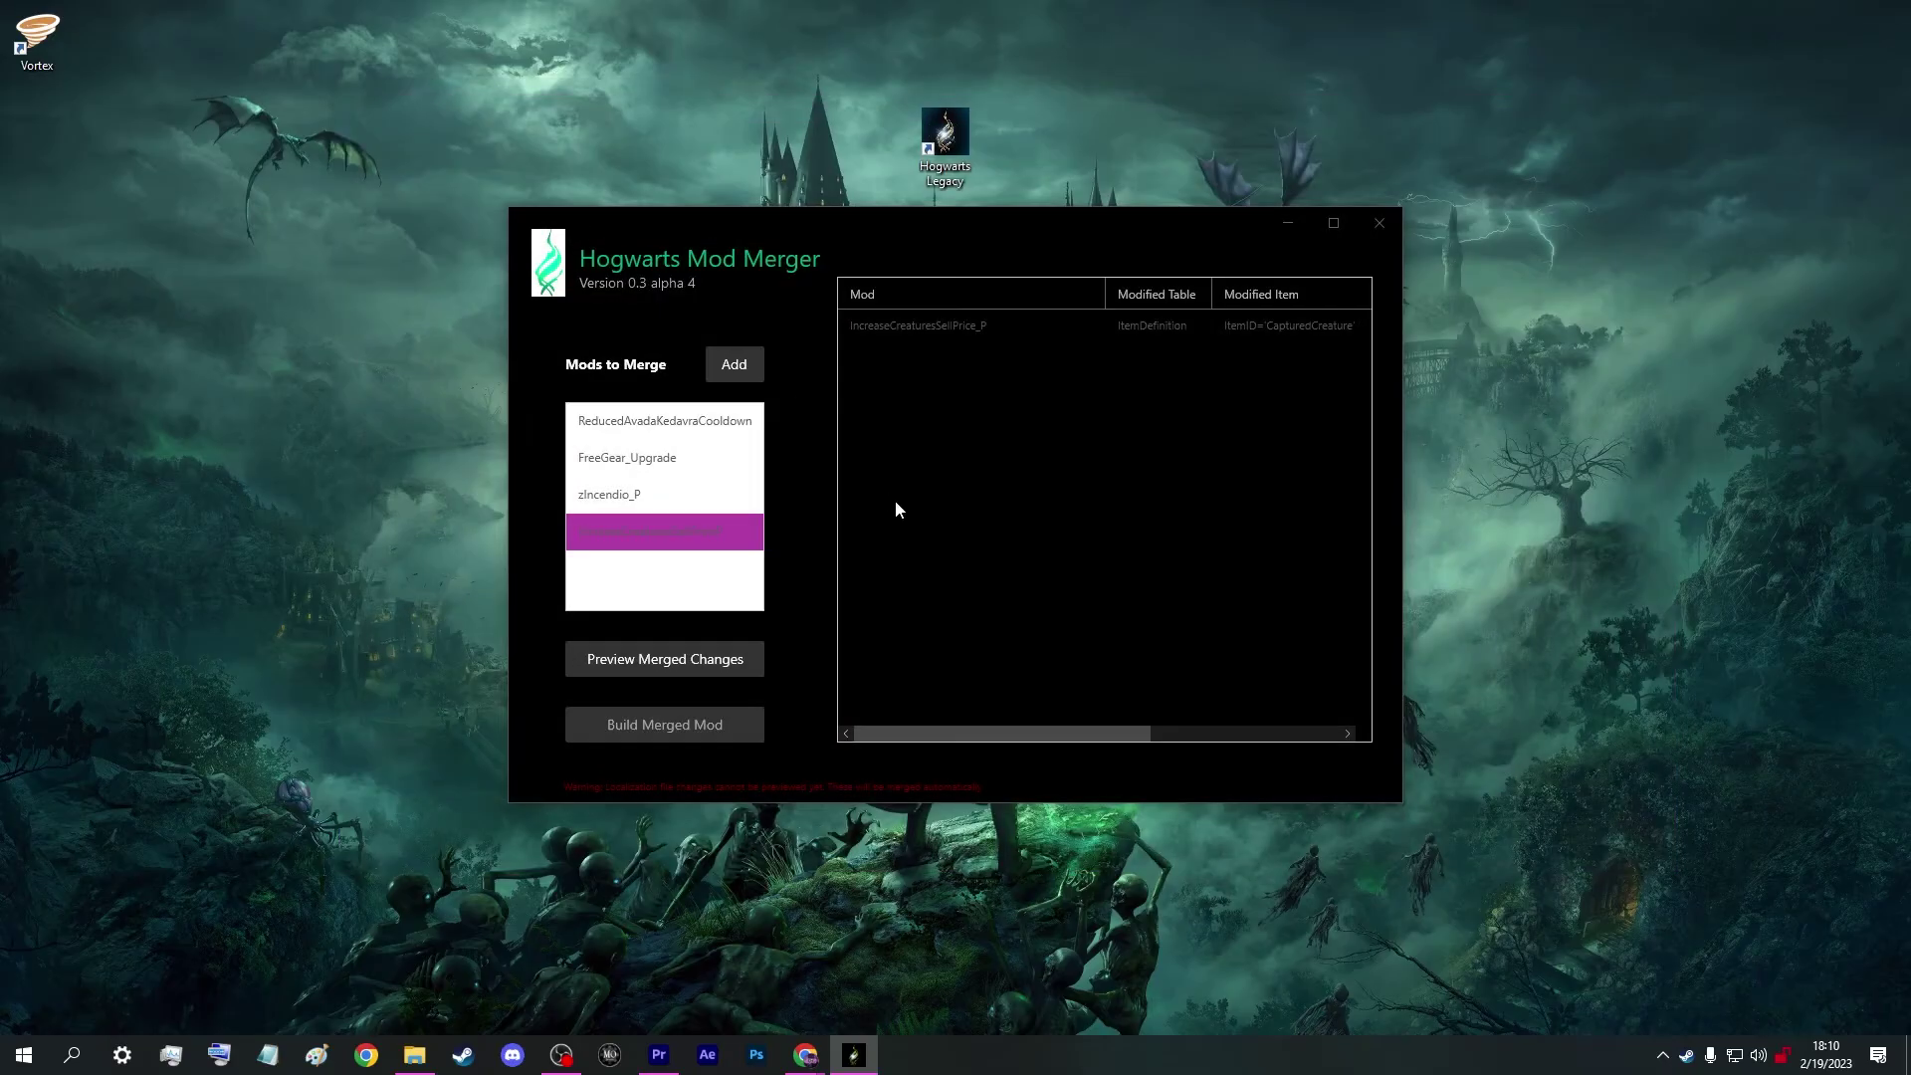
# - Add the Revelio Maxima pak and preview the merged changes of all six mods
pyautogui.click(734, 368)
pyautogui.click(675, 131)
pyautogui.doubleClick(1304, 258)
pyautogui.doubleClick(588, 226)
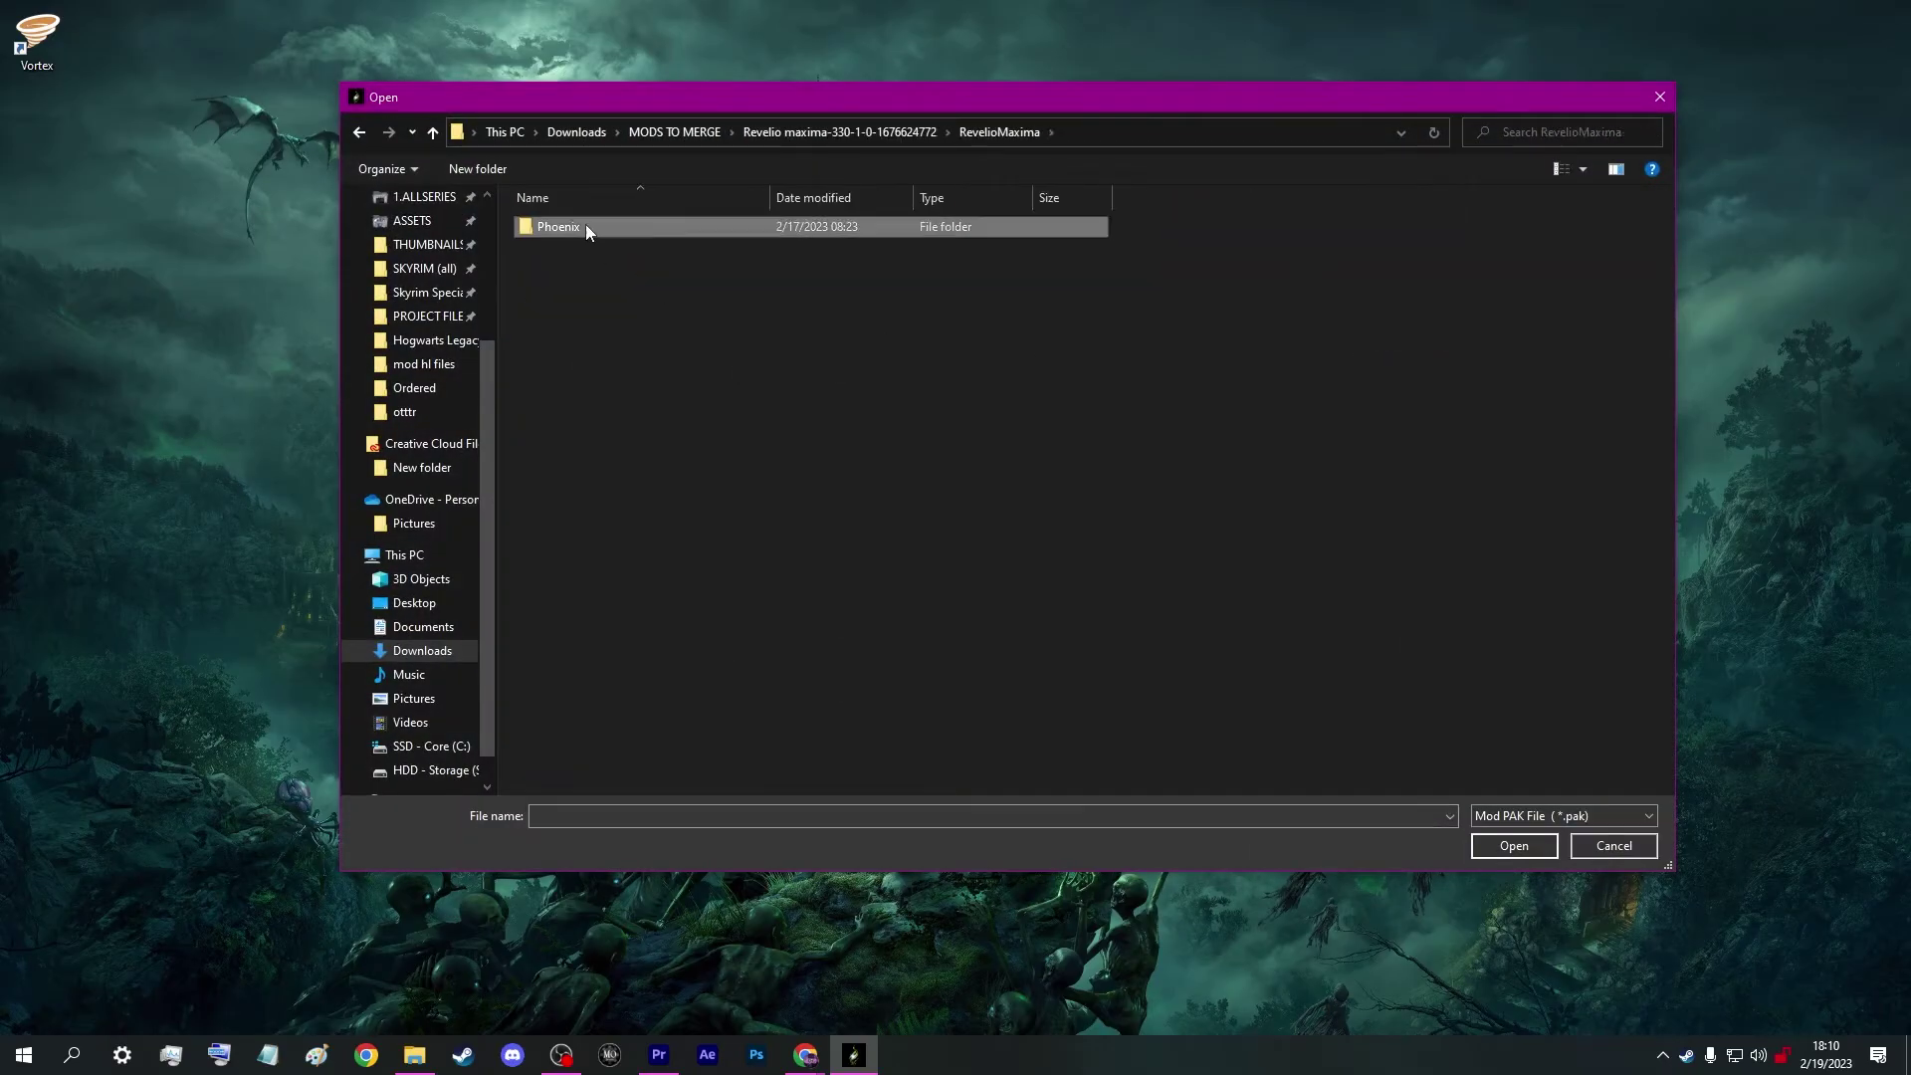
pyautogui.doubleClick(588, 226)
pyautogui.doubleClick(589, 226)
pyautogui.doubleClick(588, 226)
pyautogui.doubleClick(588, 226)
pyautogui.doubleClick(588, 226)
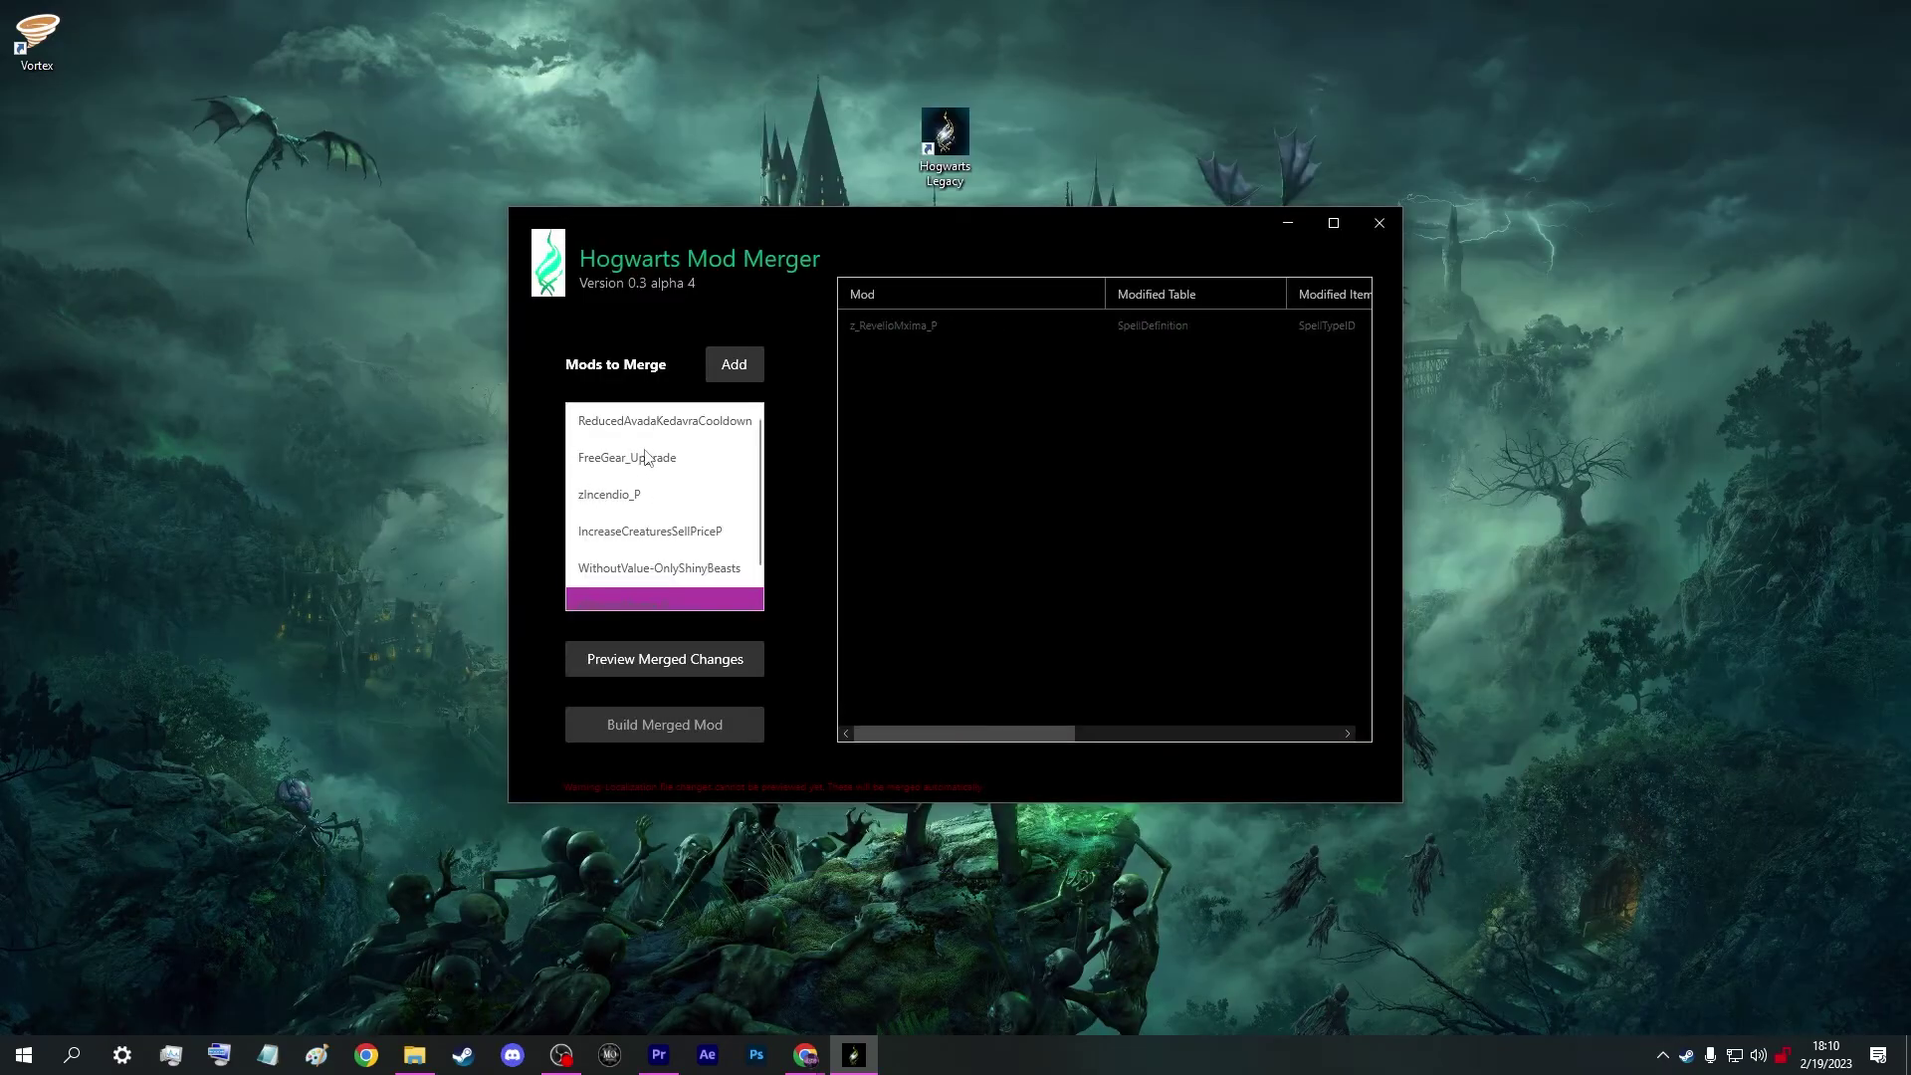
pyautogui.click(687, 658)
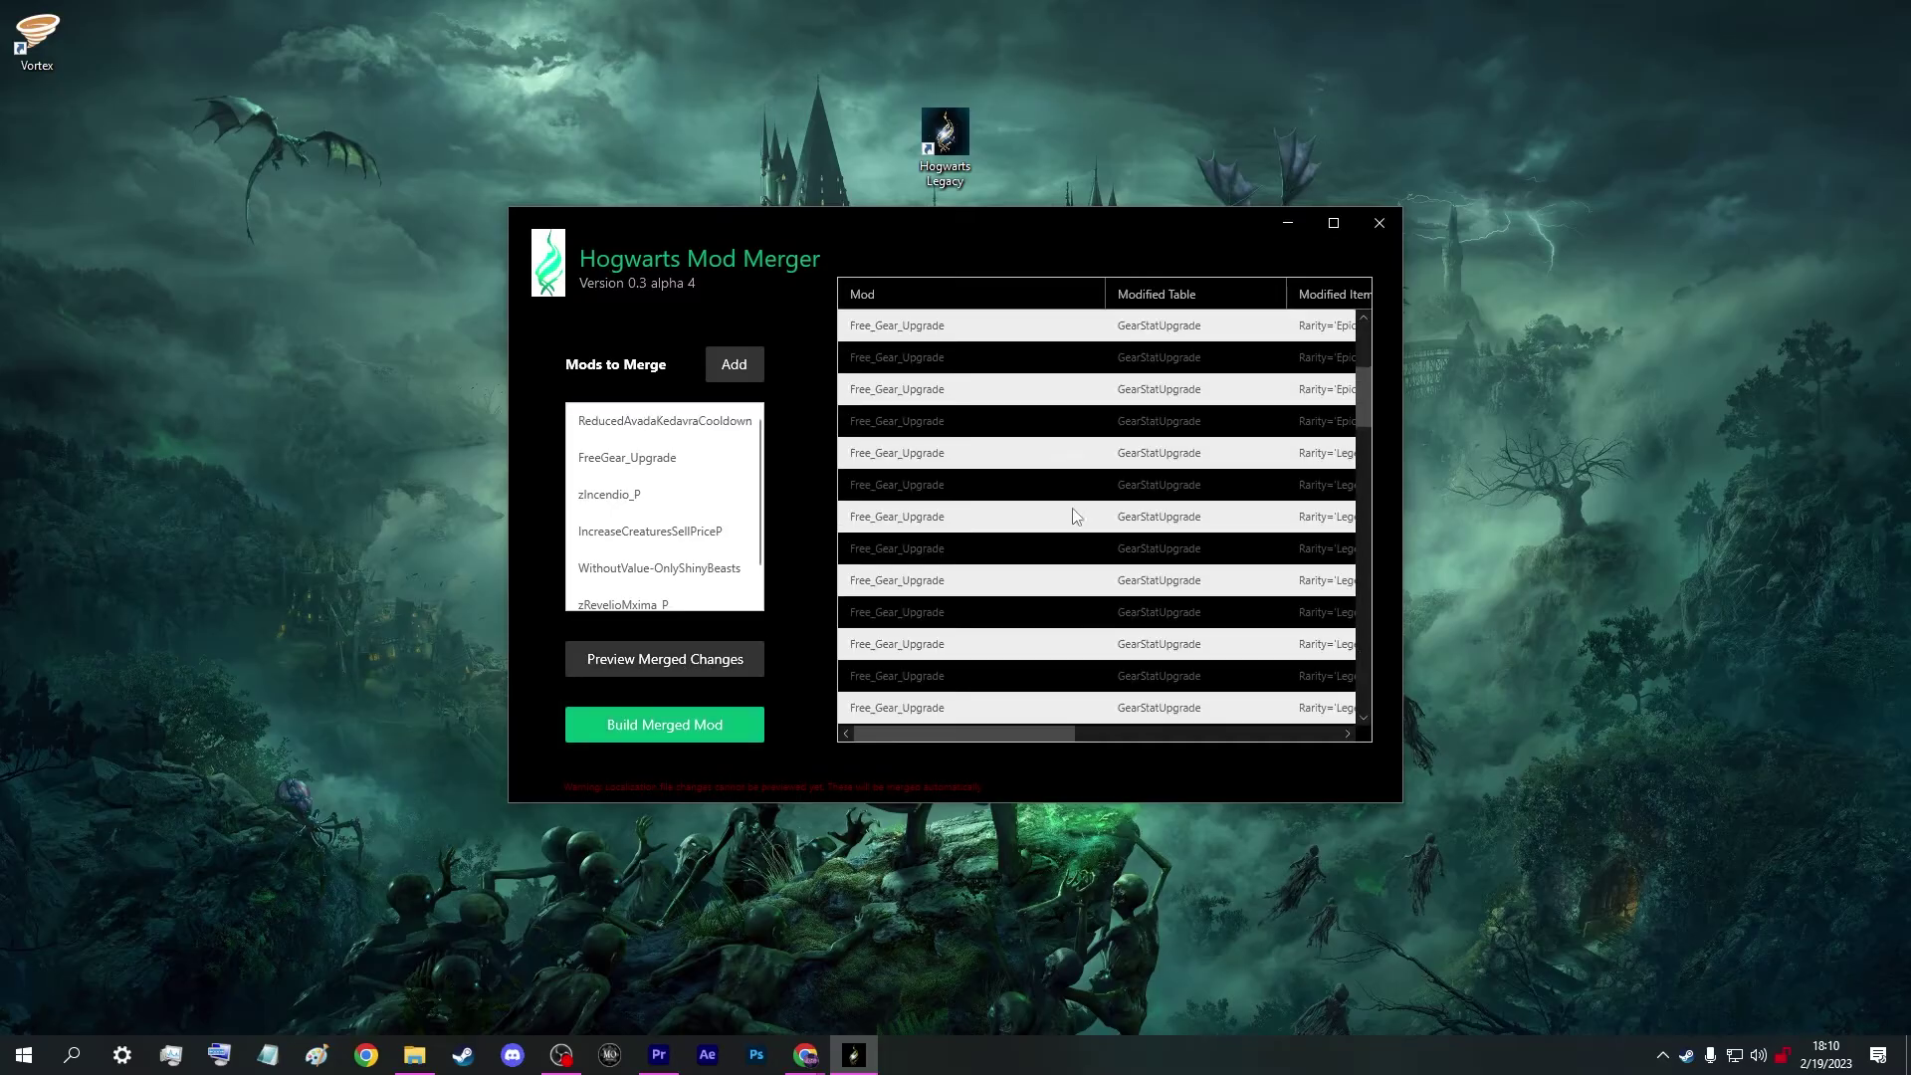
# - Review the preview table and build zMergedMods_P.pak into the output folder
pyautogui.scroll(-10, 1078, 503)
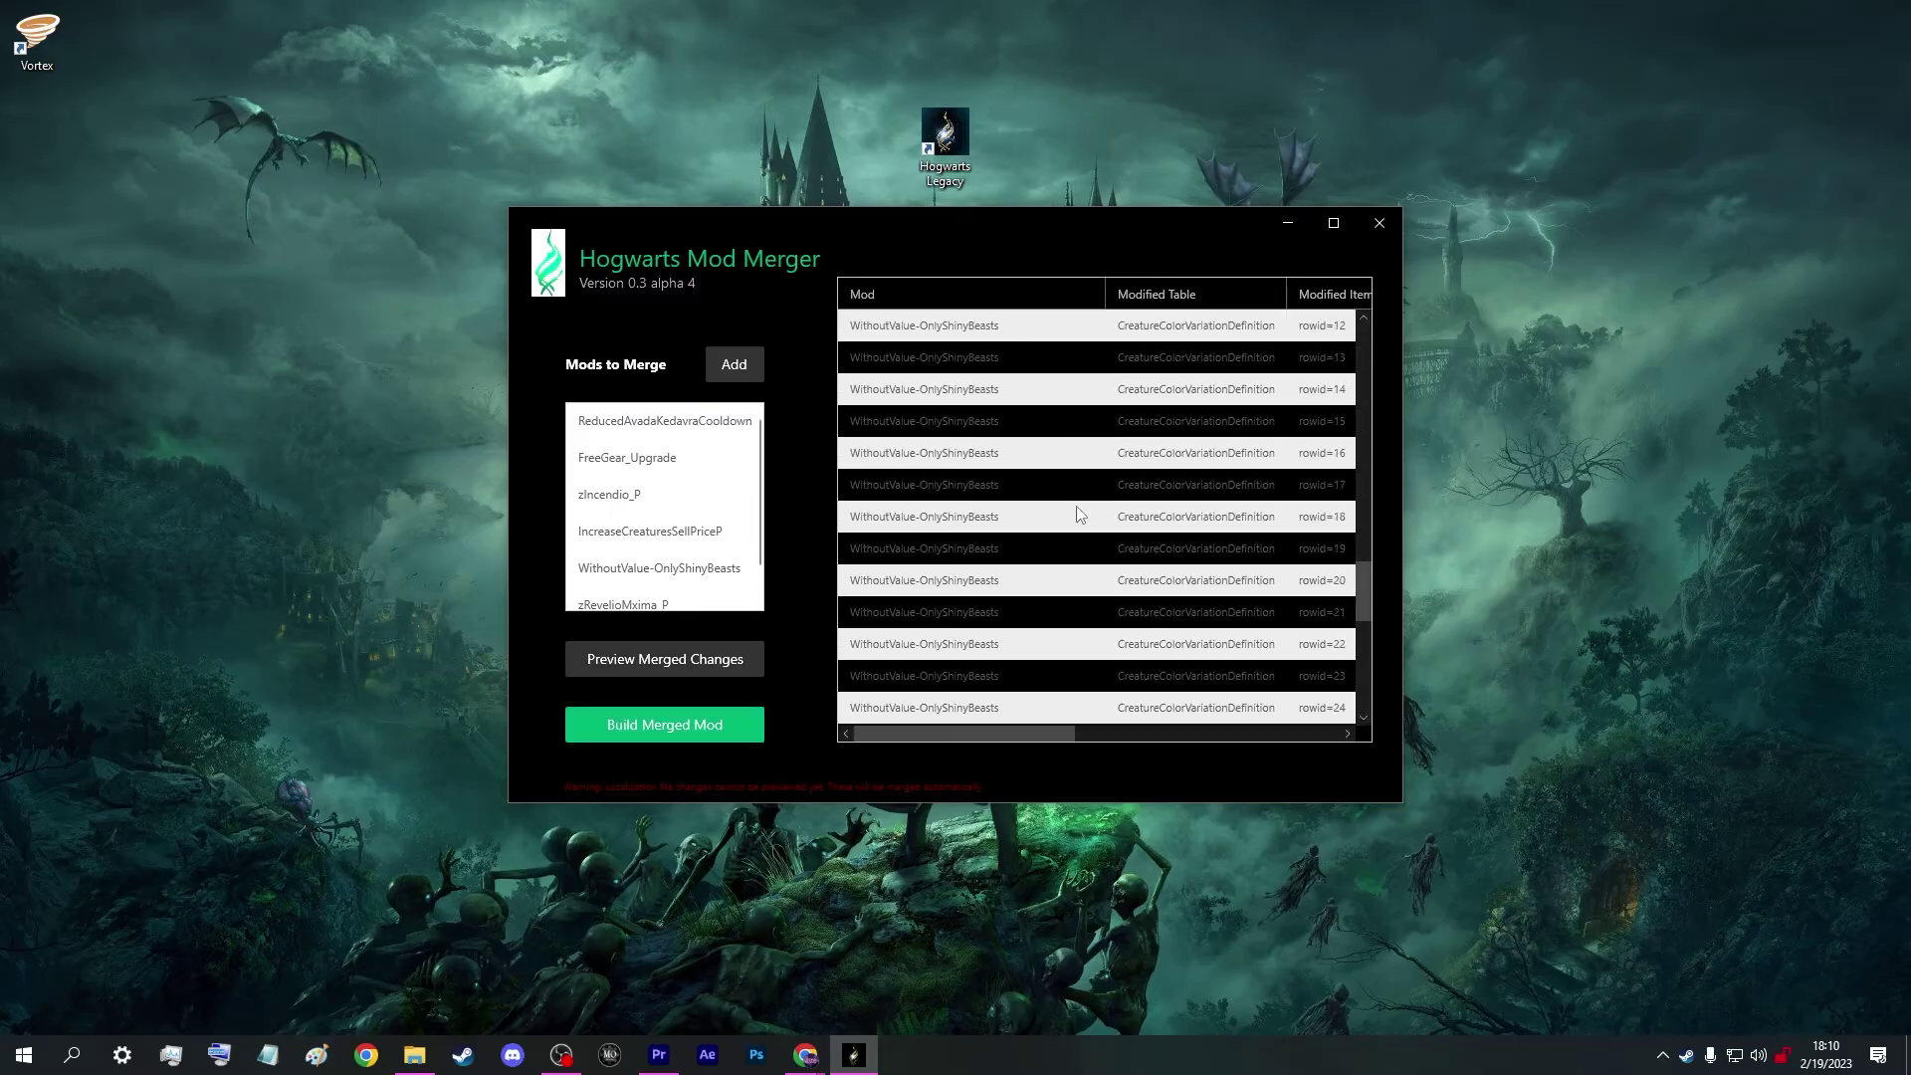
pyautogui.scroll(-2, 1076, 515)
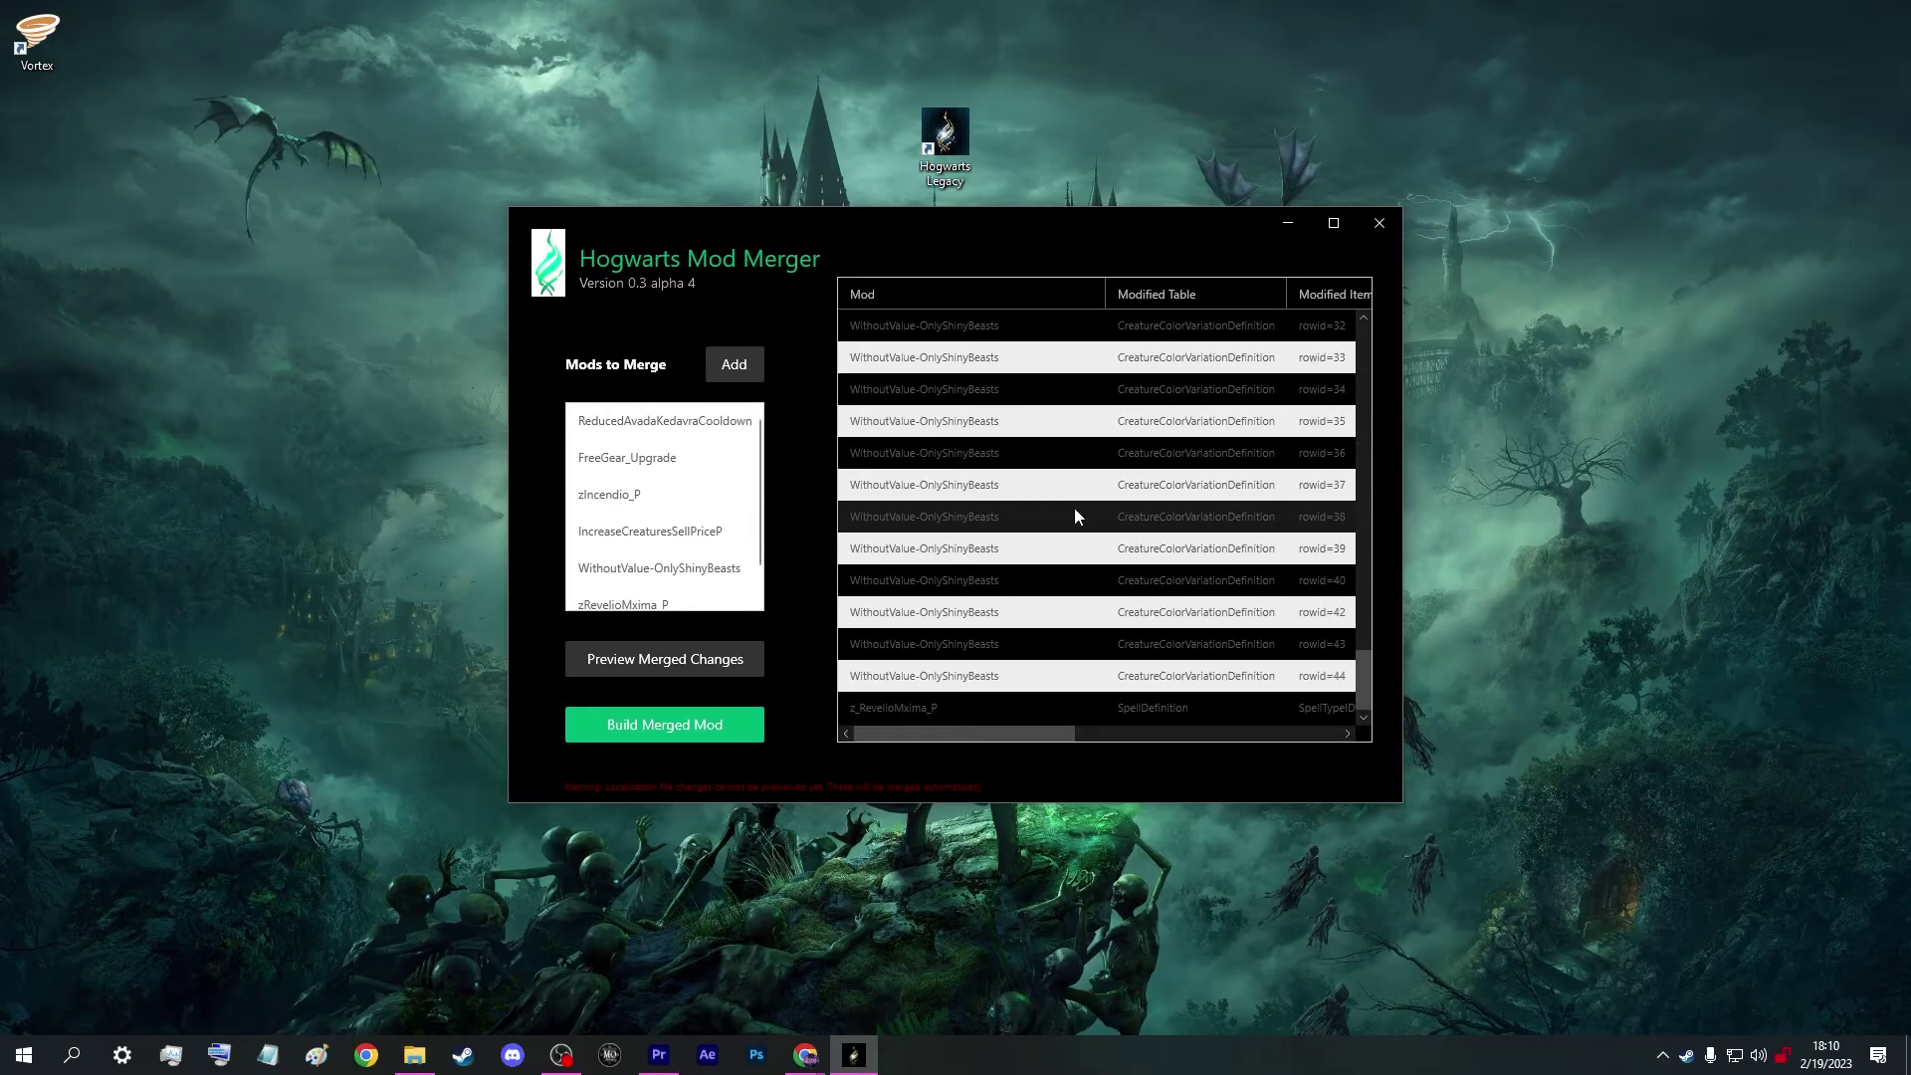
pyautogui.click(665, 727)
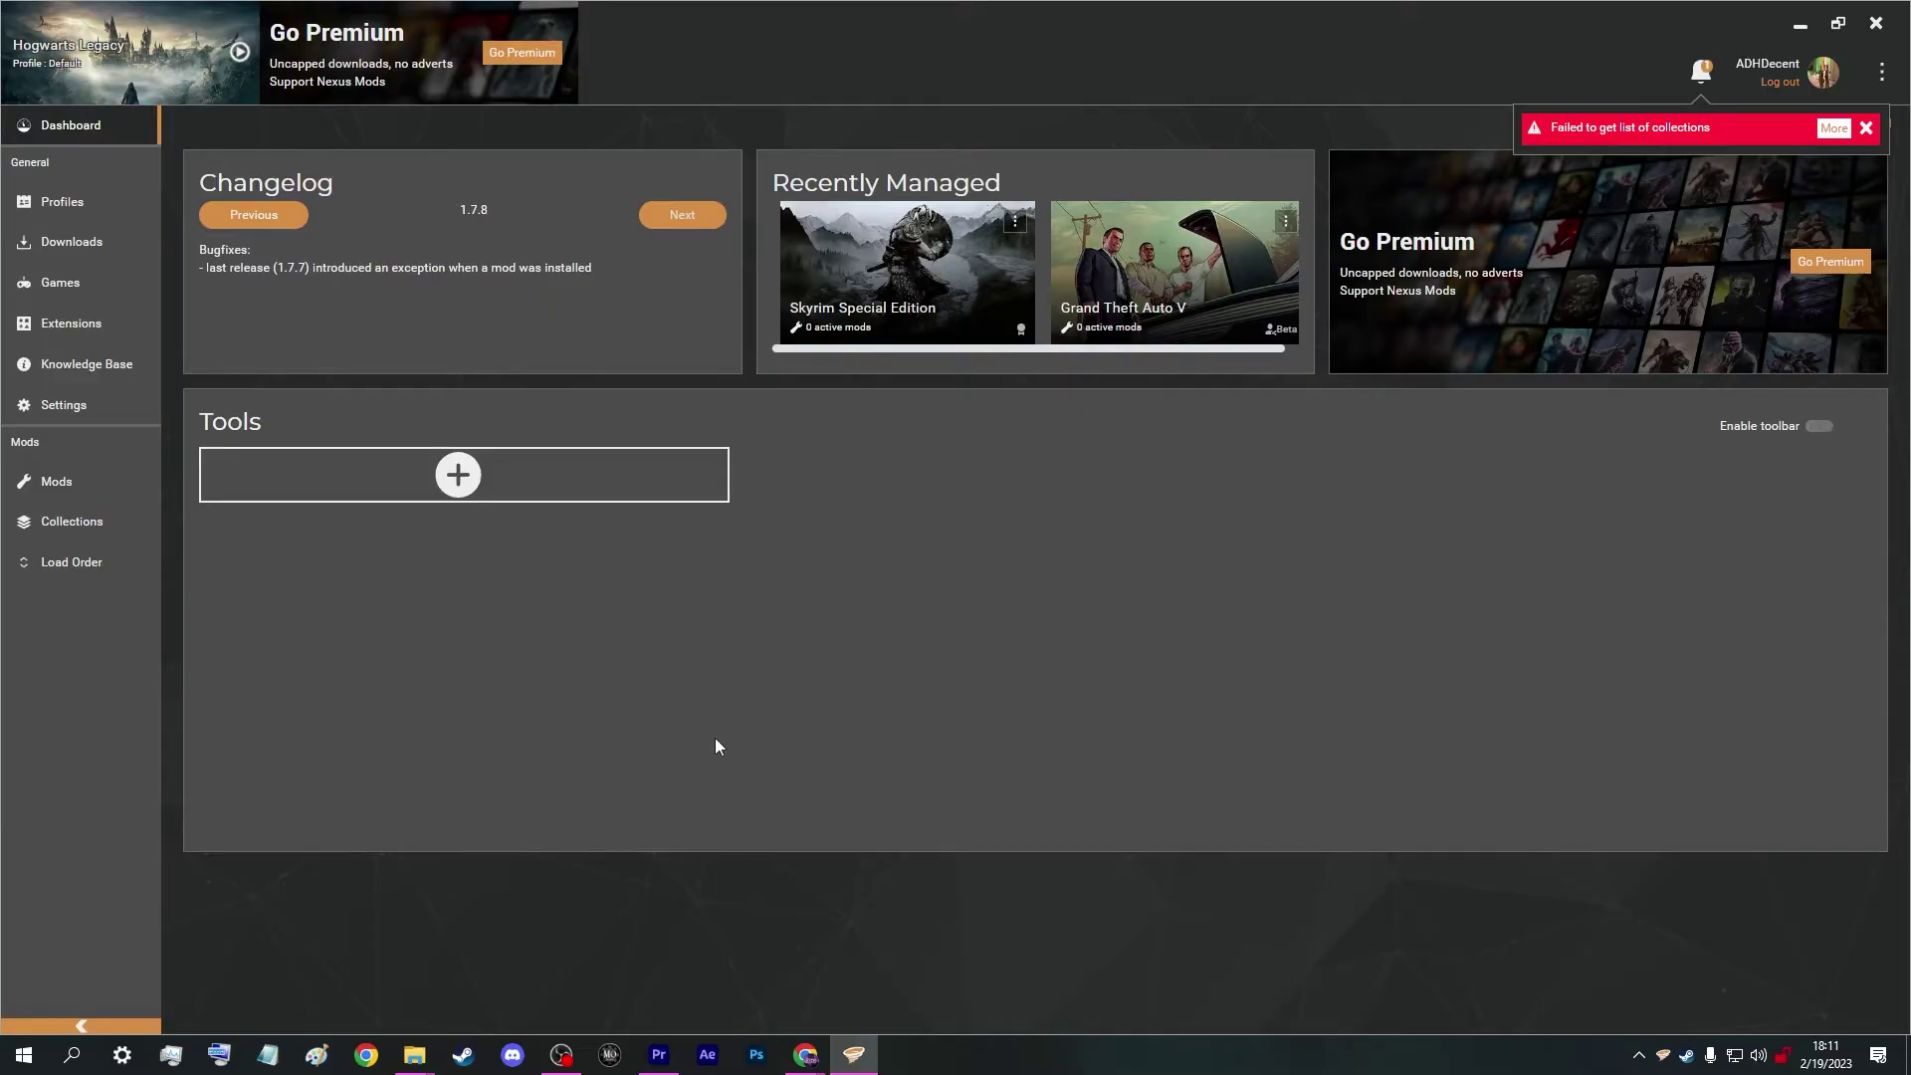
# - Install output\zMergedMods_P.pak as a new Vortex mod and set its status to Enabled
pyautogui.click(57, 482)
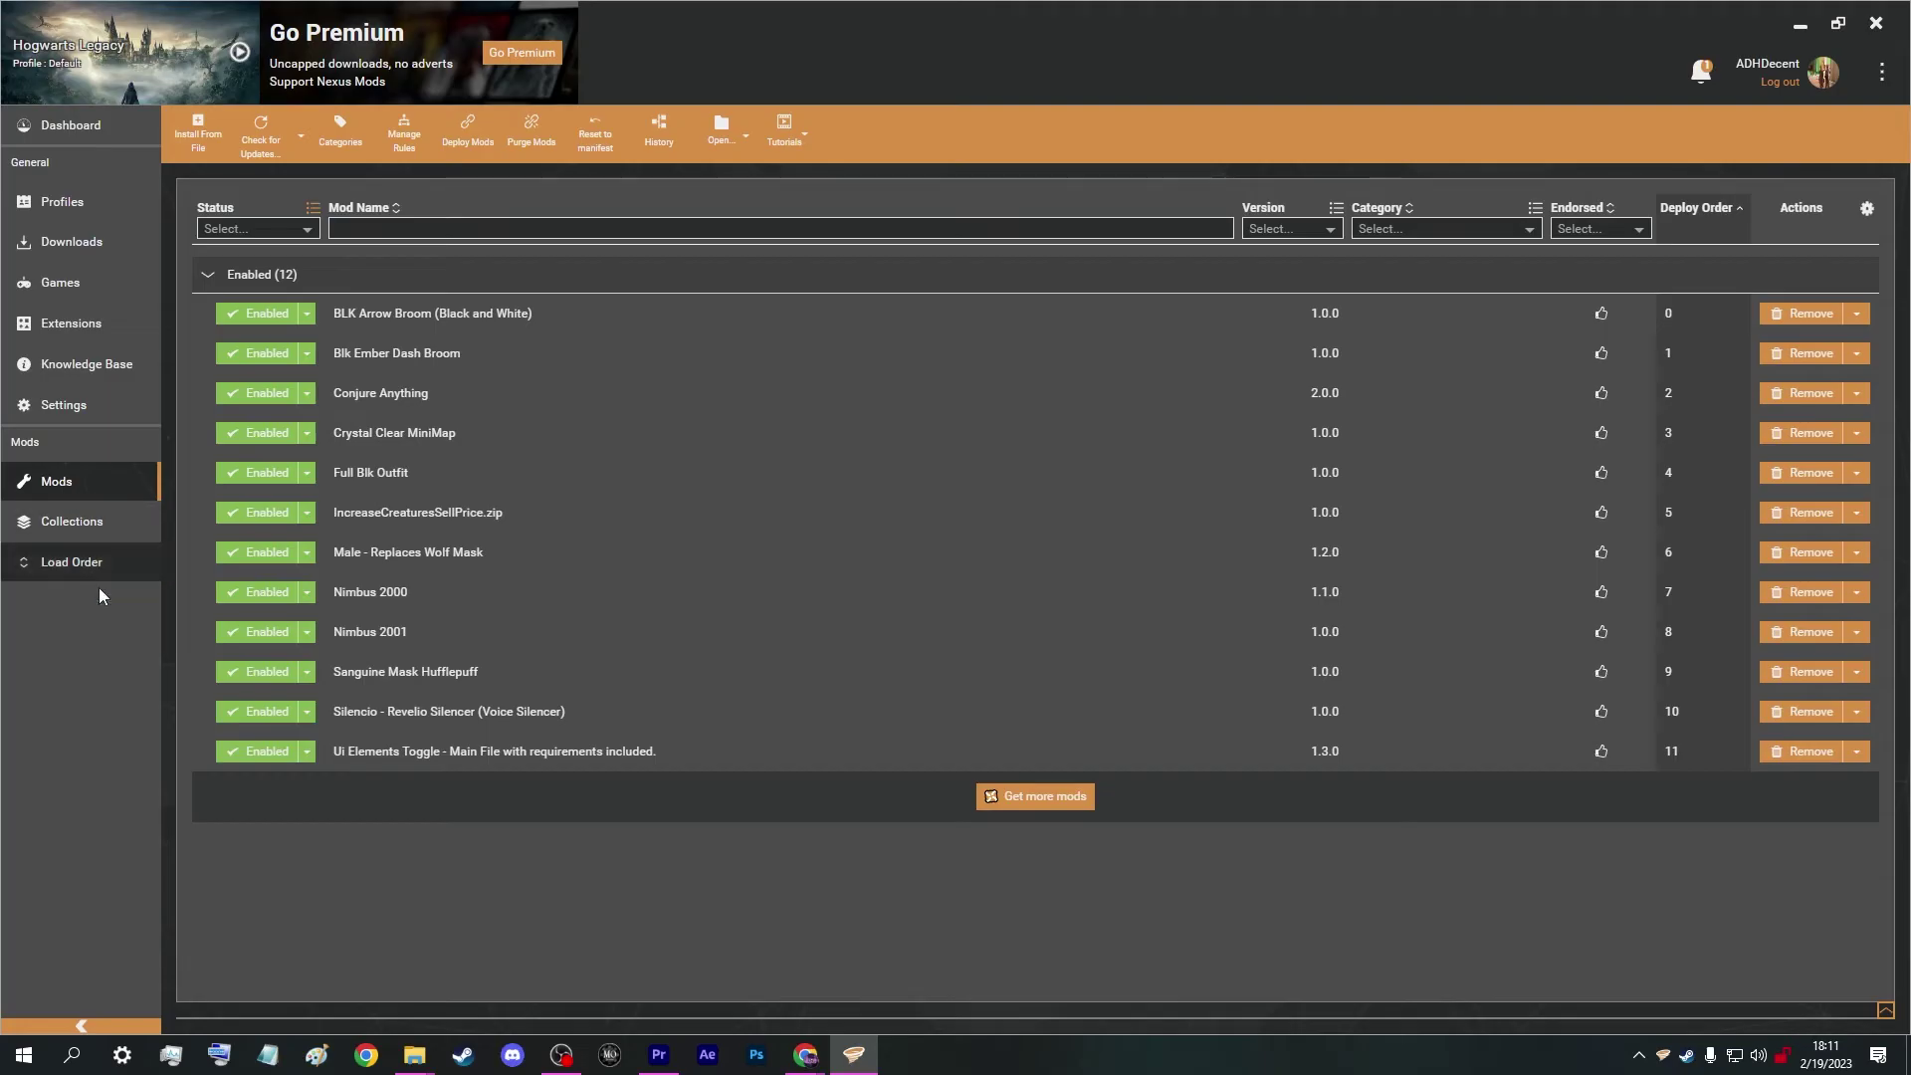
pyautogui.click(206, 142)
pyautogui.click(574, 156)
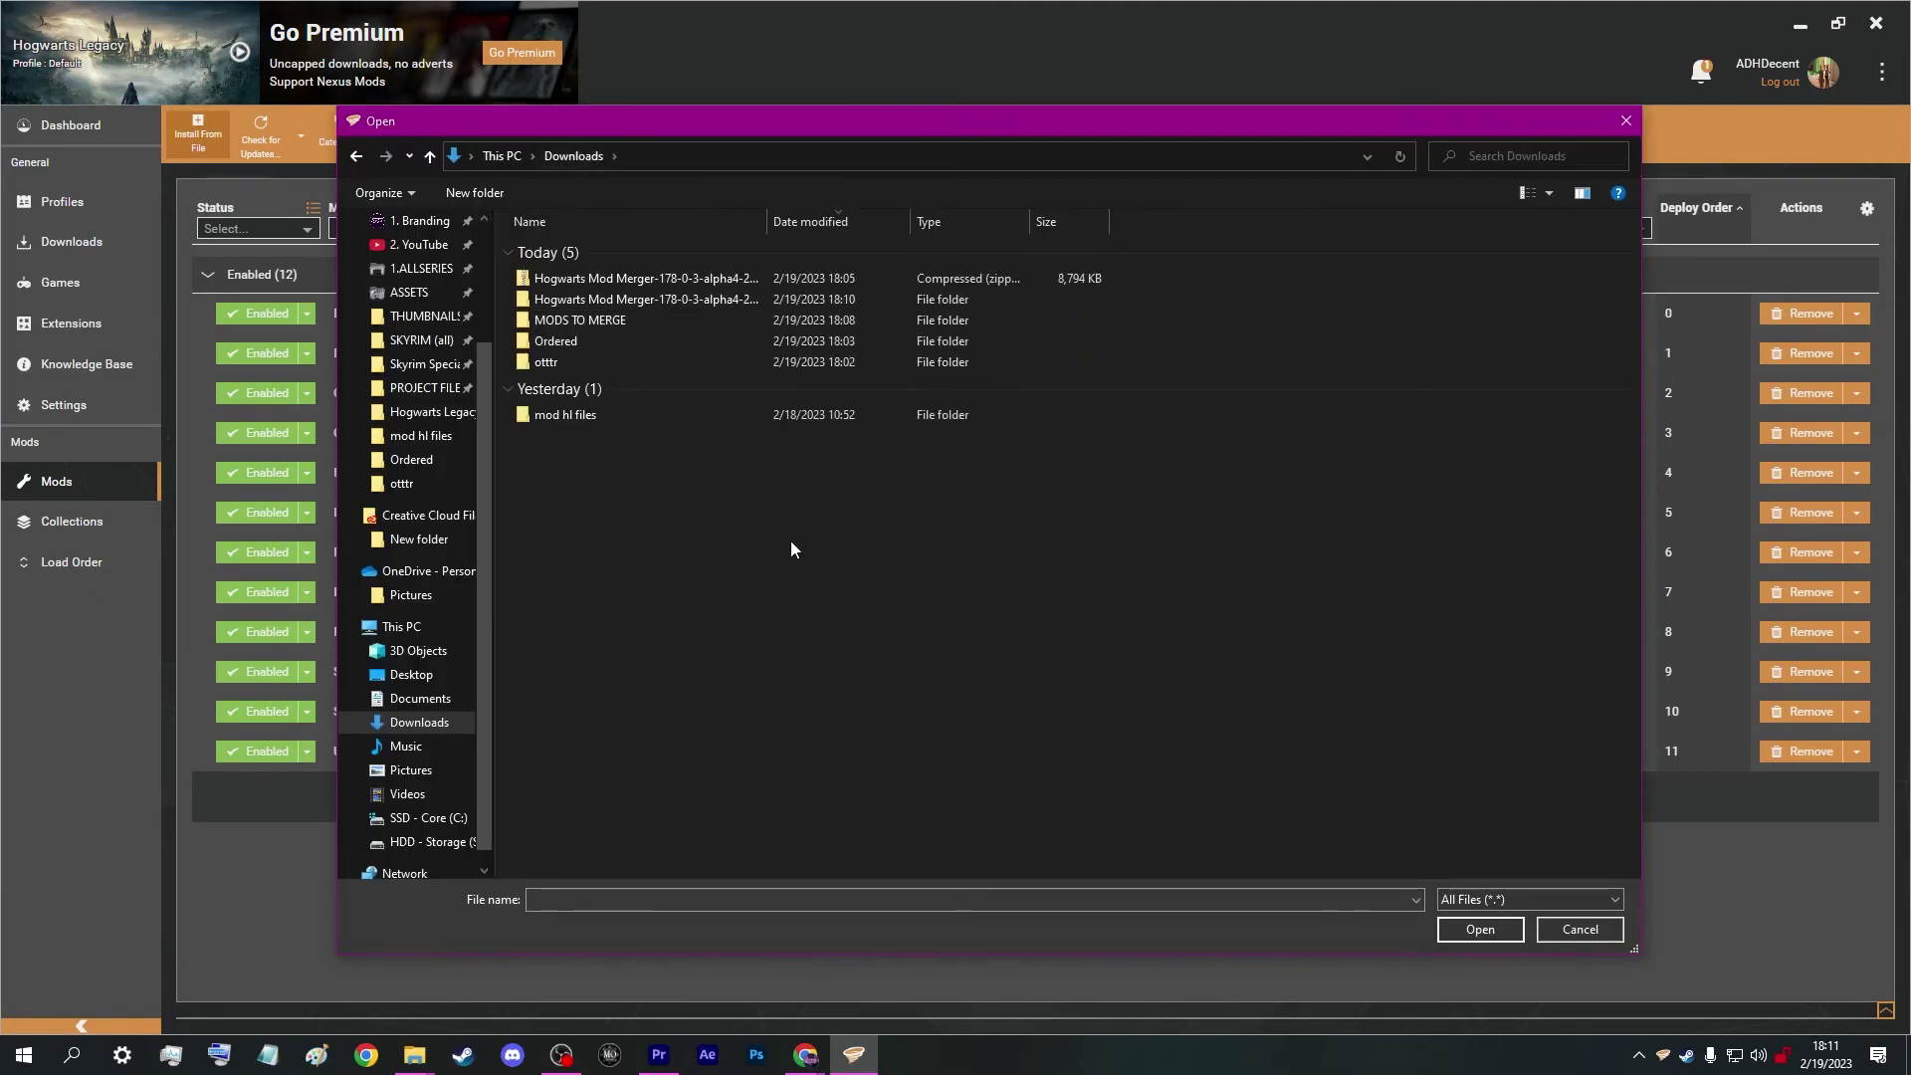
pyautogui.doubleClick(630, 299)
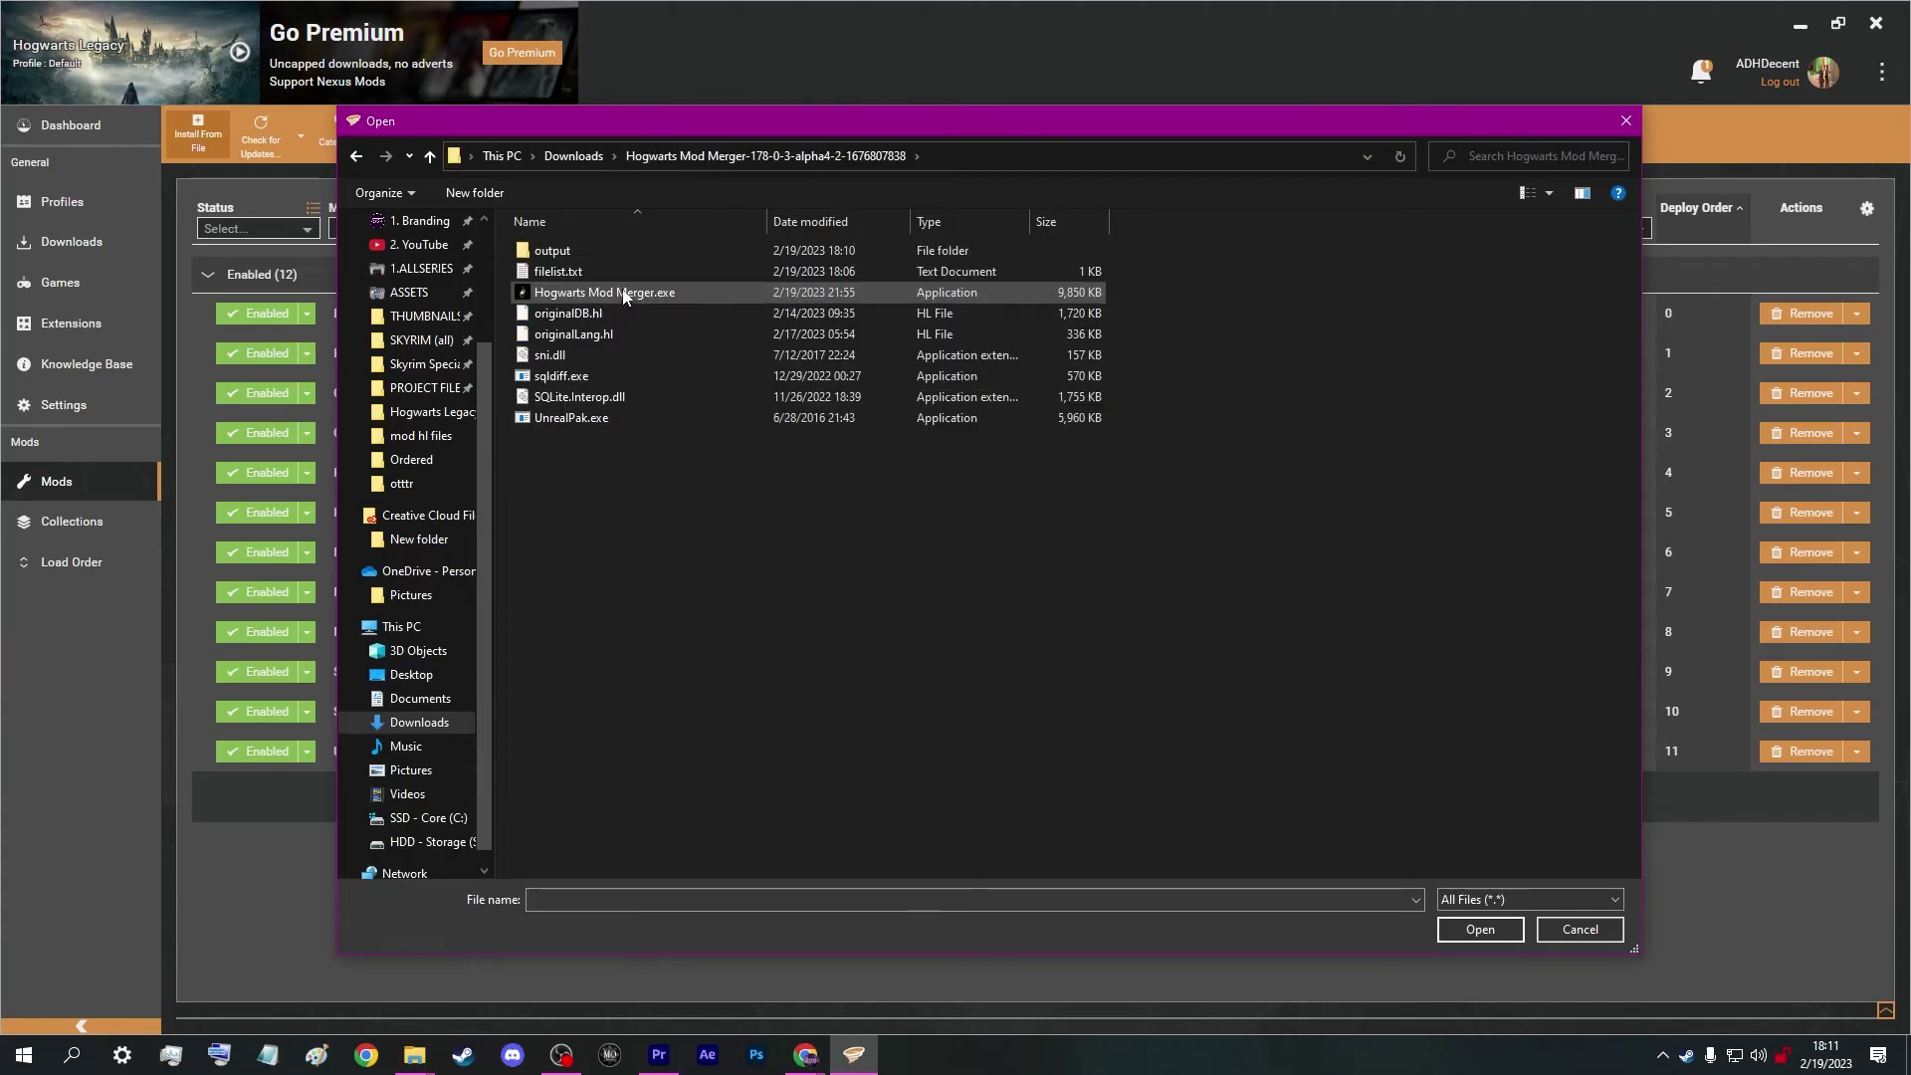
pyautogui.click(578, 253)
pyautogui.doubleClick(577, 253)
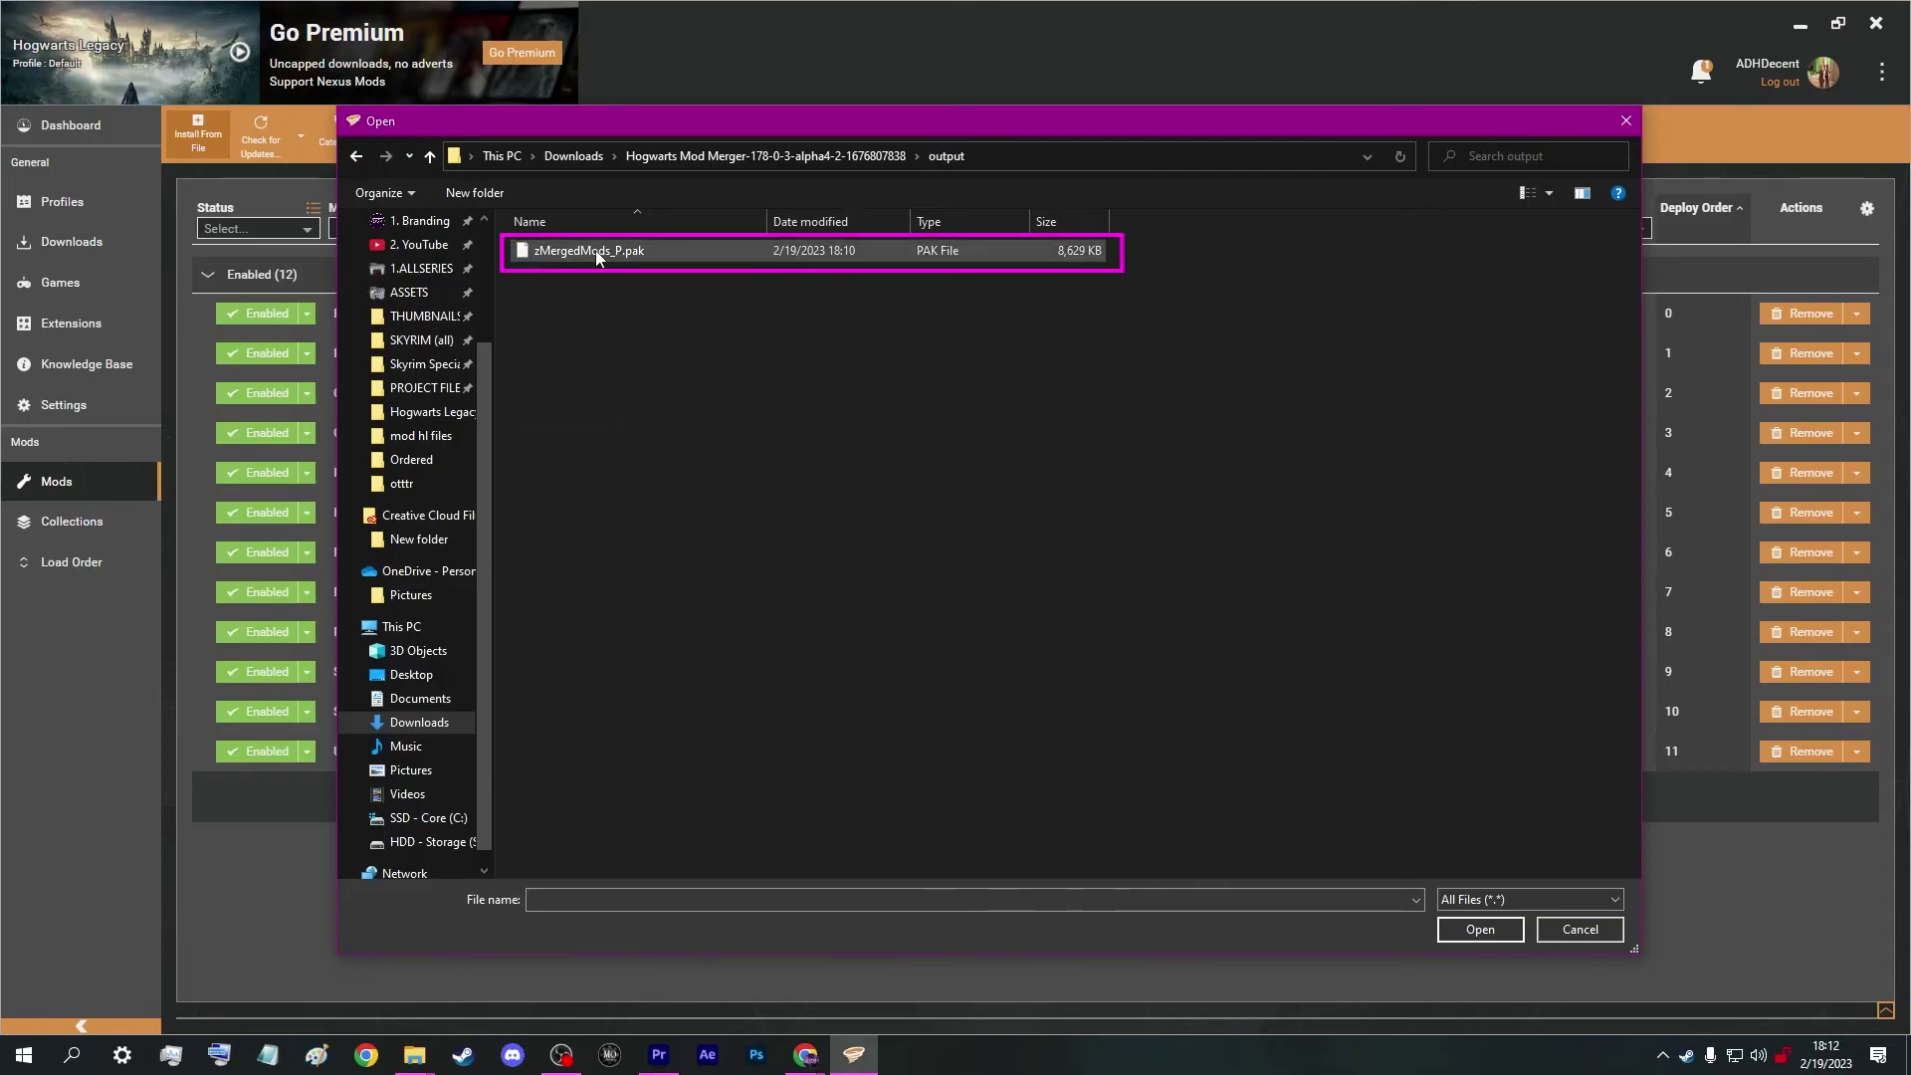
pyautogui.doubleClick(595, 249)
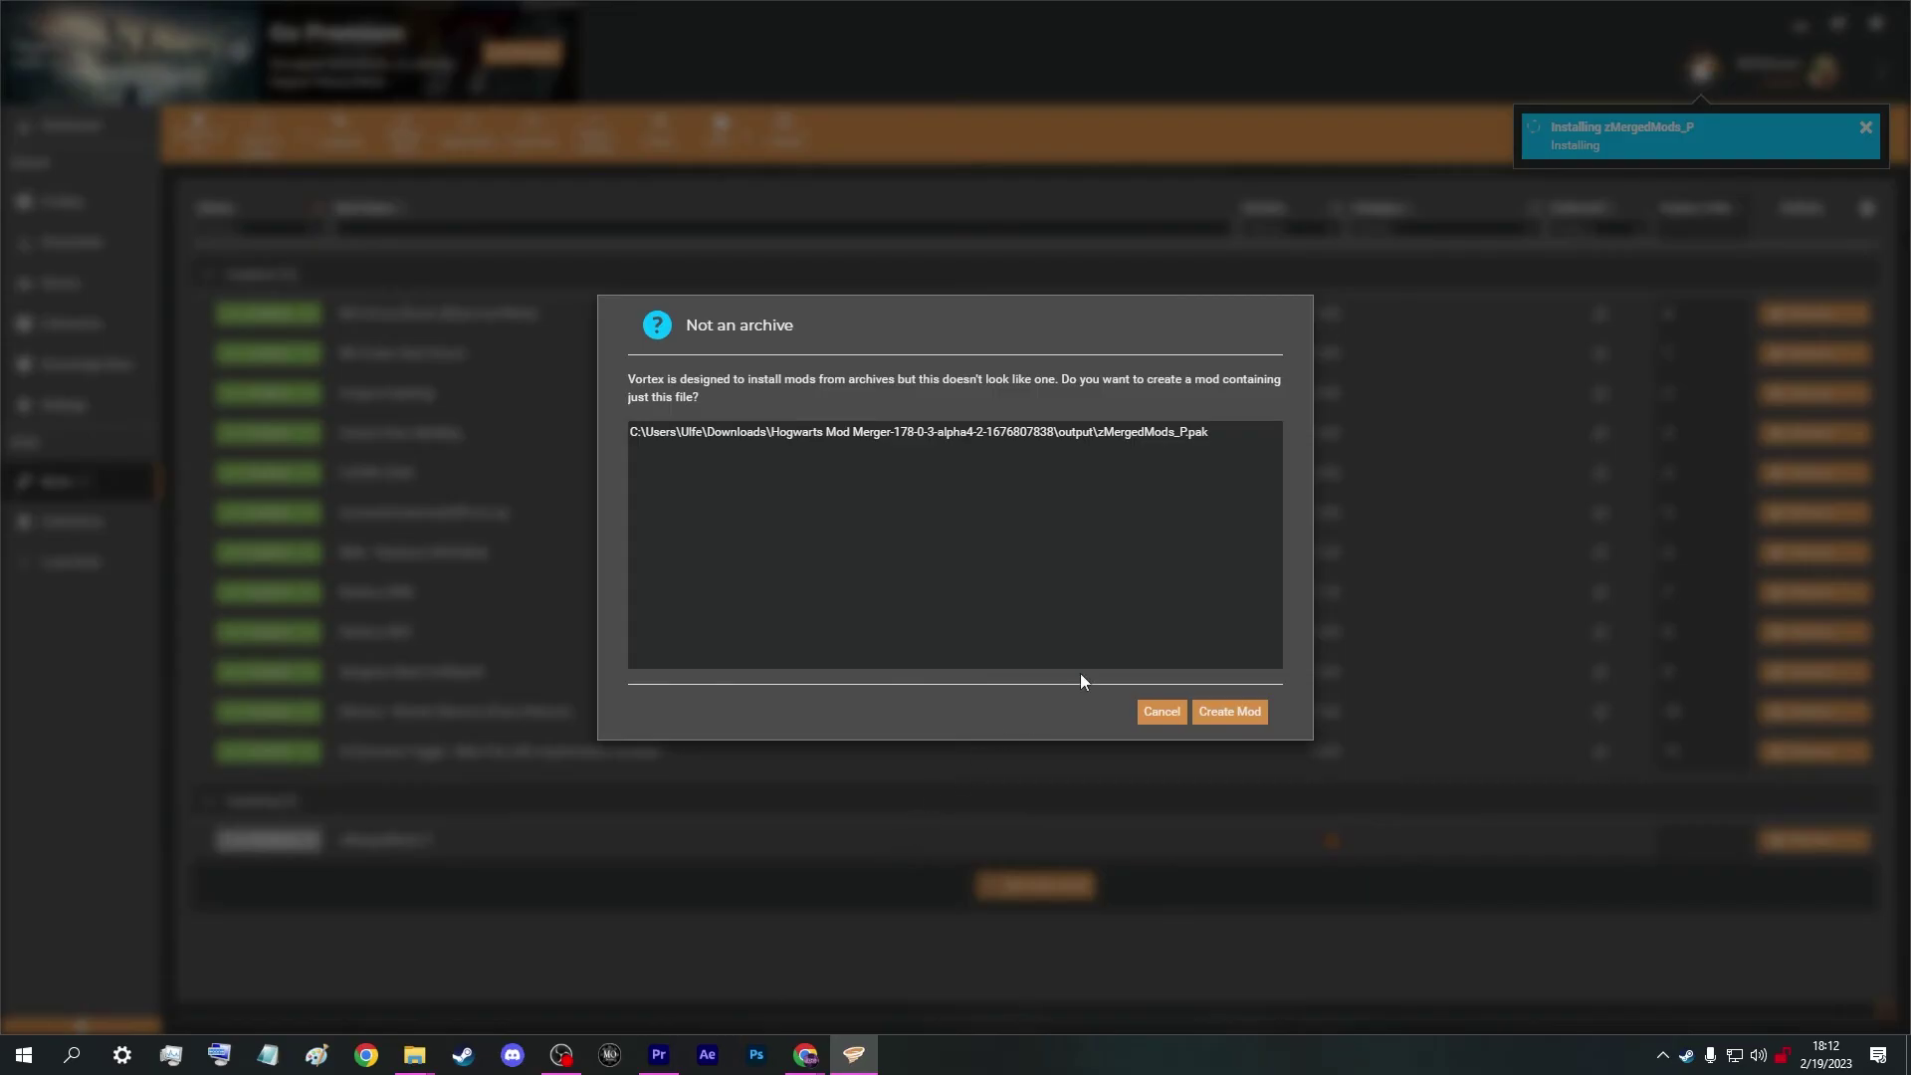
pyautogui.click(1240, 709)
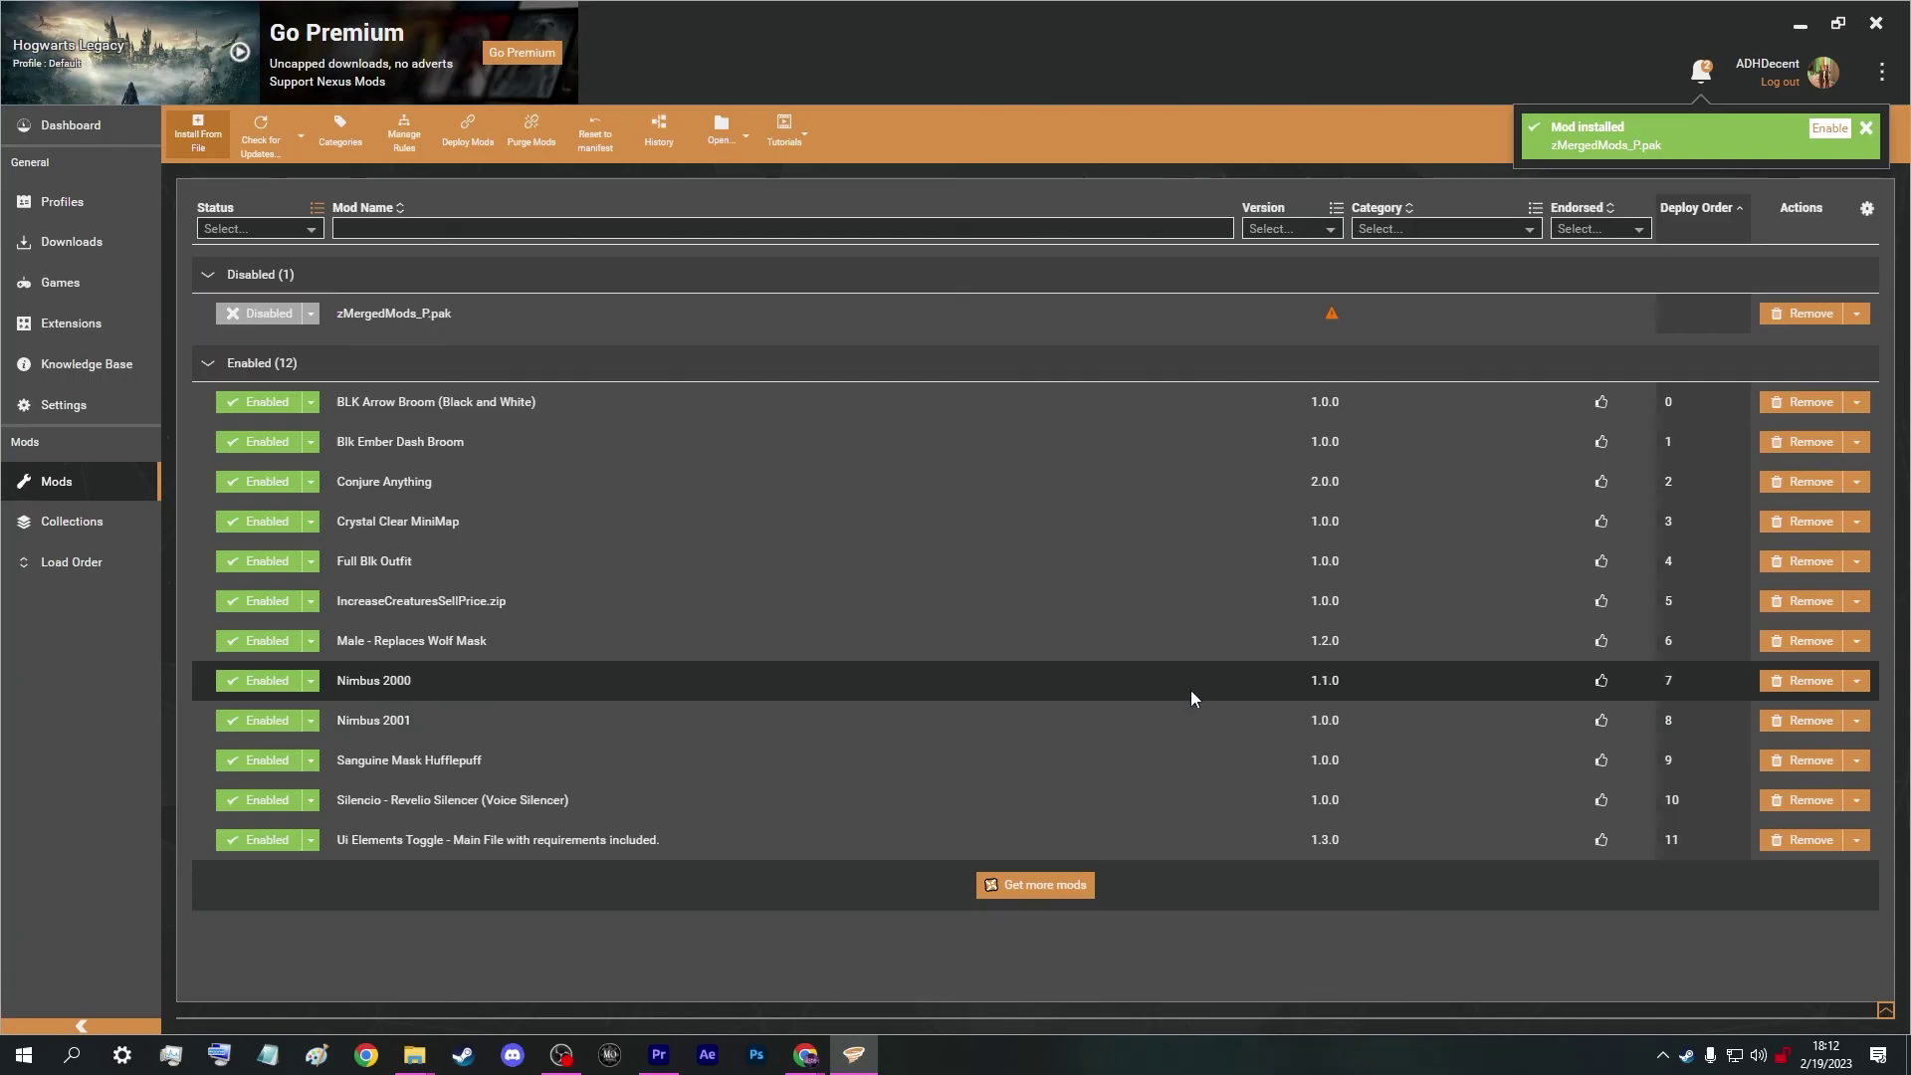
pyautogui.click(310, 315)
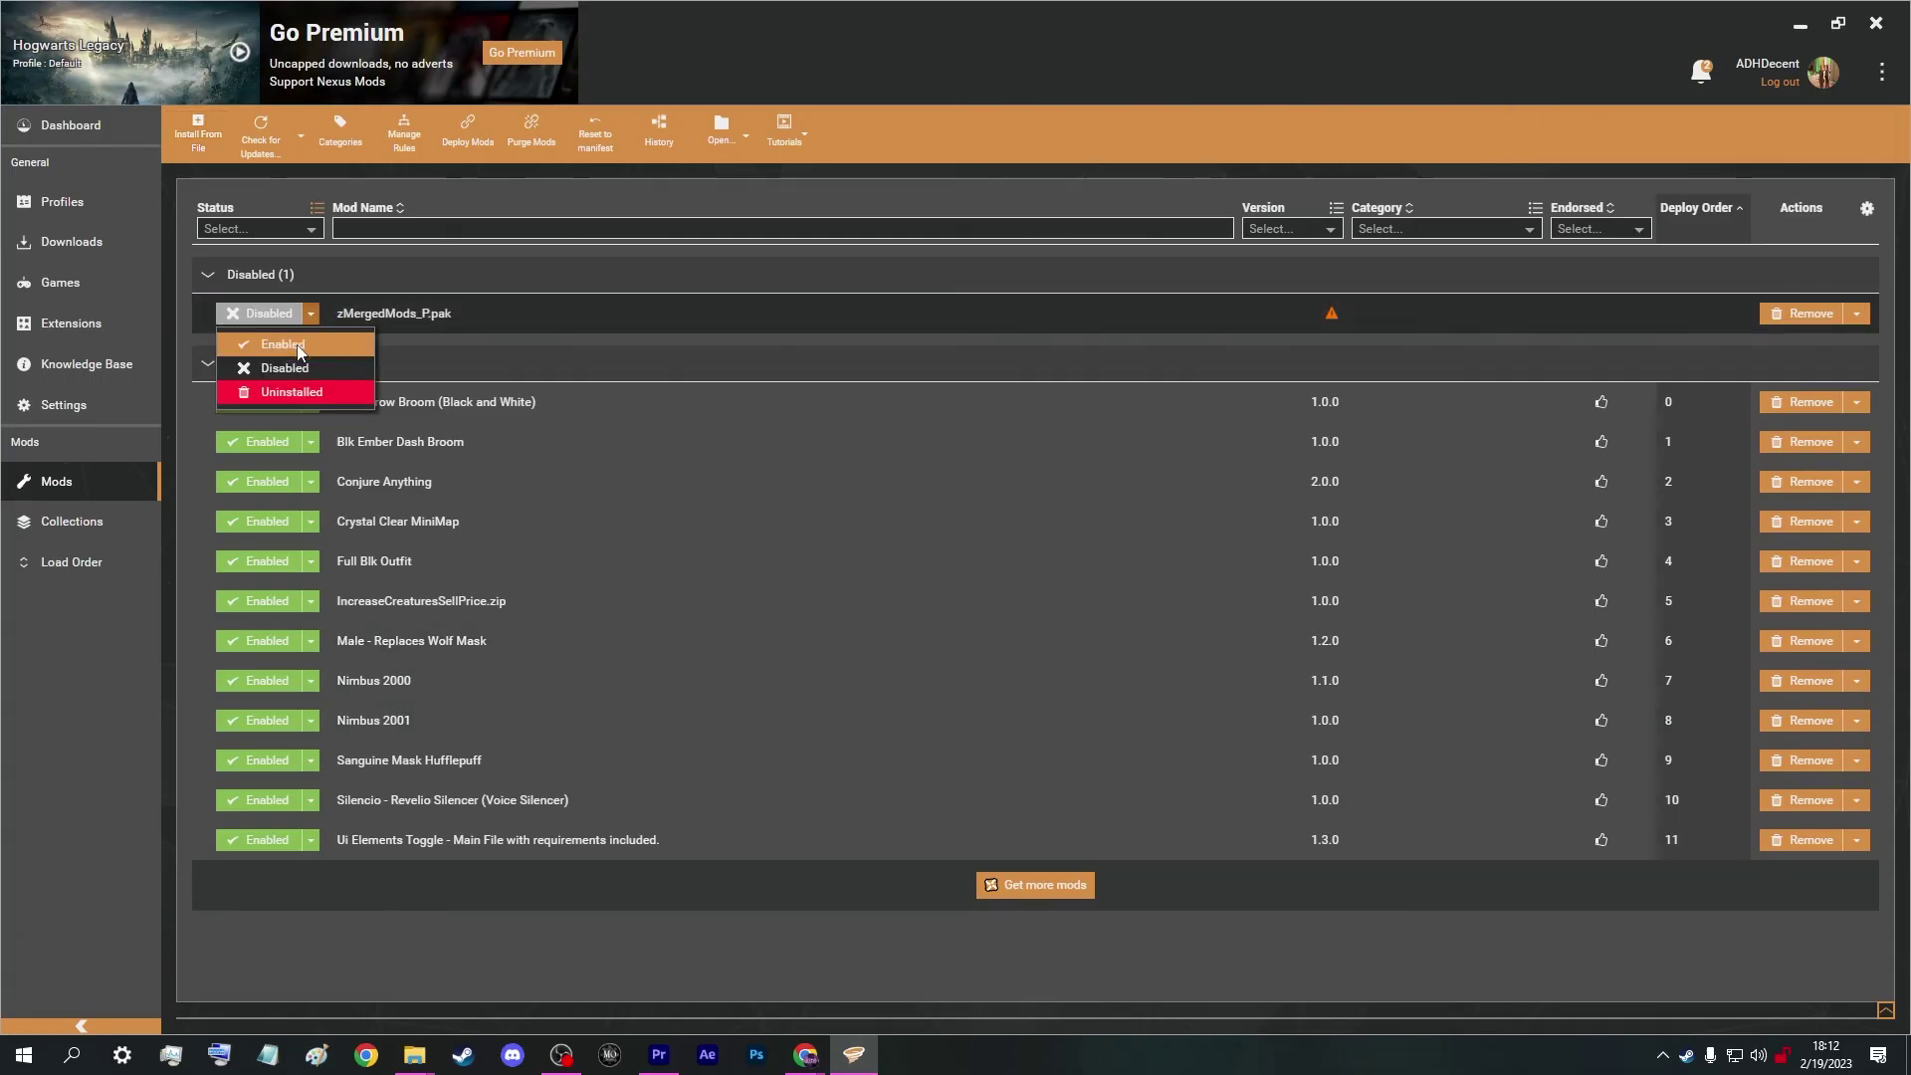
pyautogui.click(289, 345)
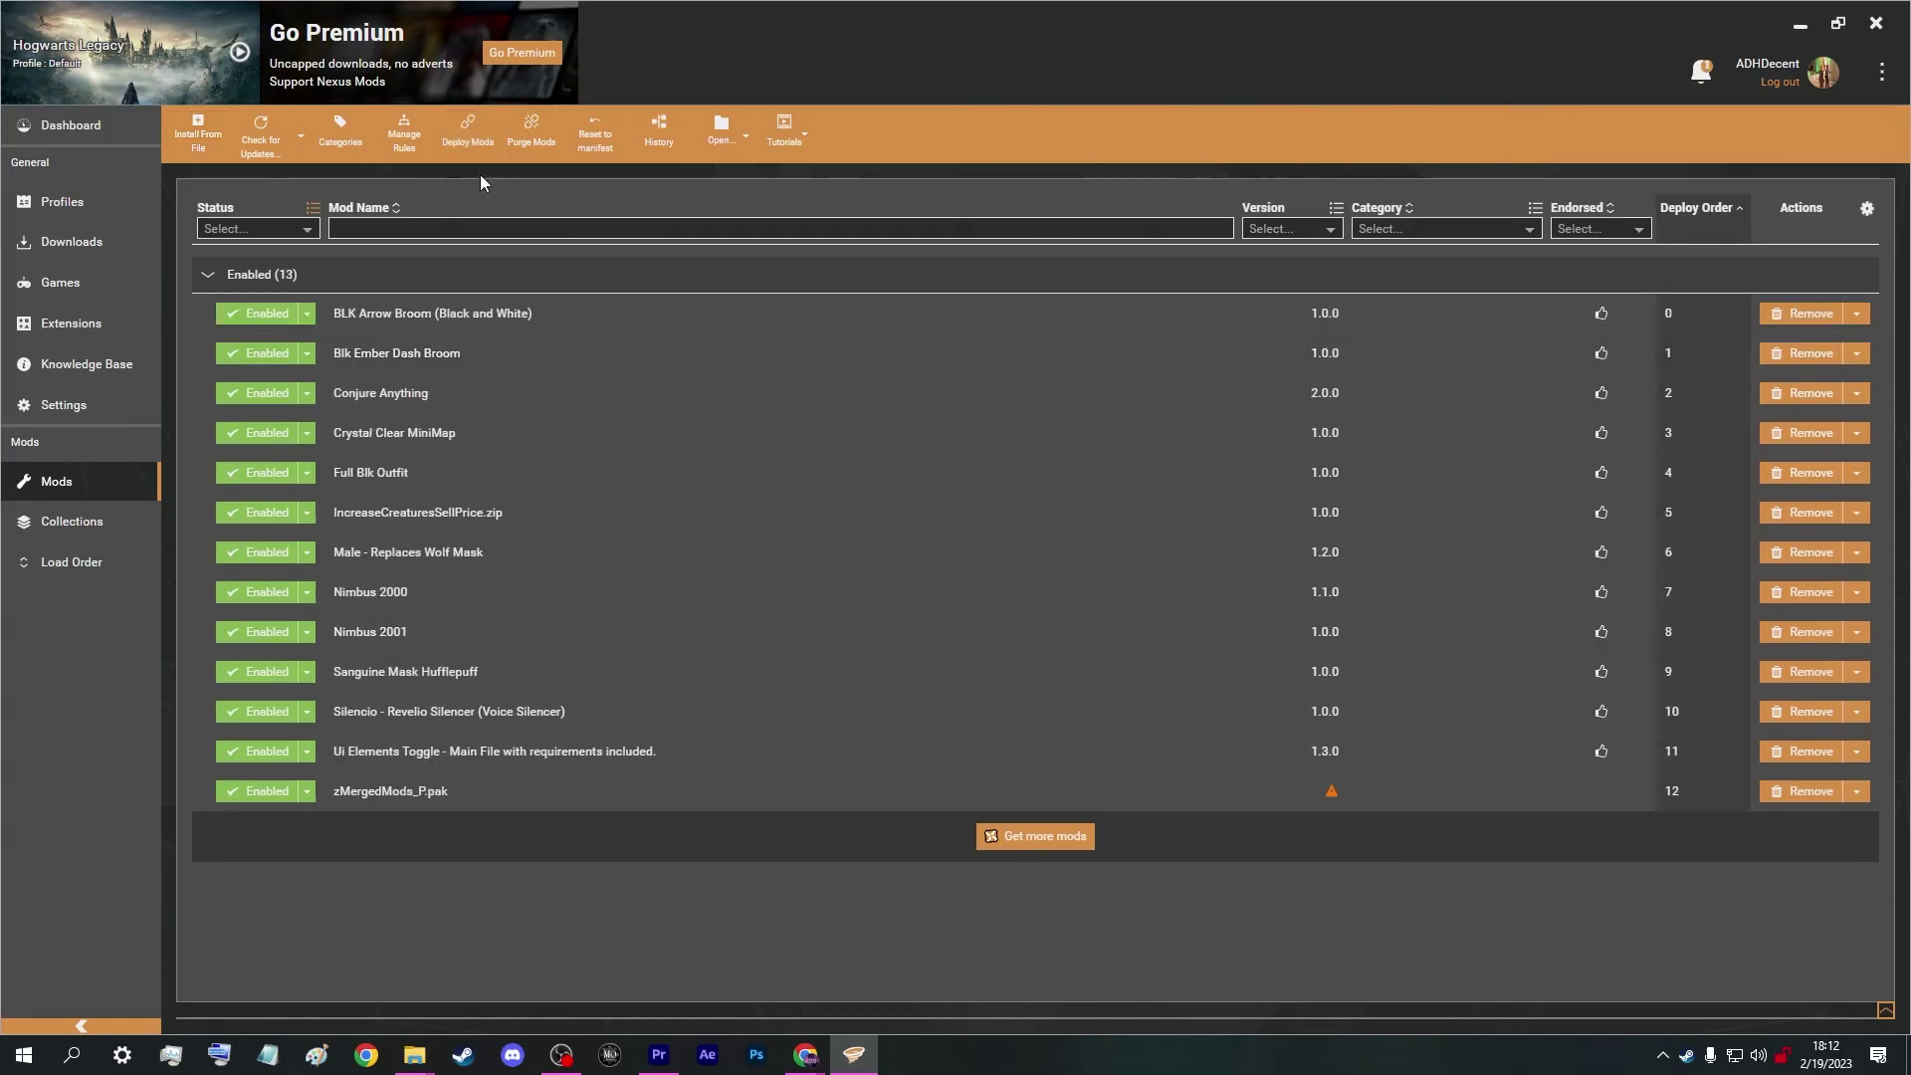